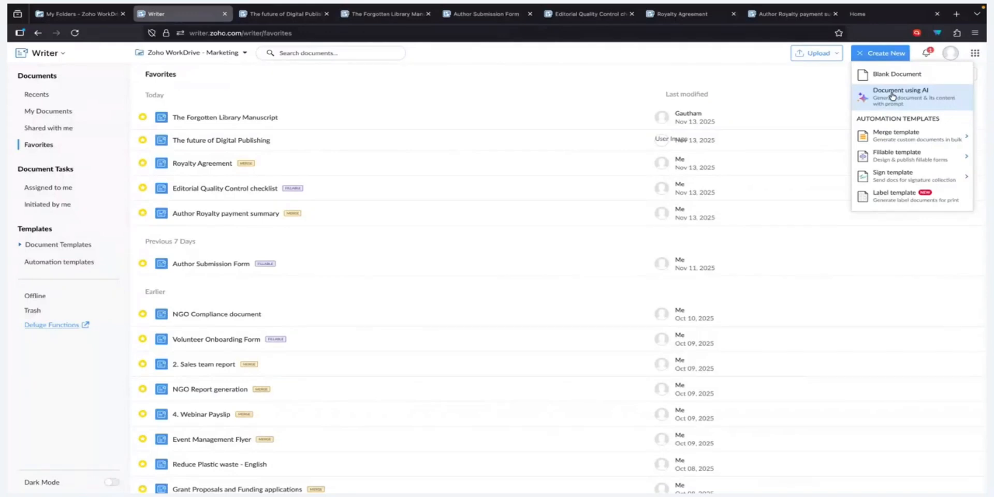
- Generate an AI document titled Creating Content Easily Using Zoho Writer, requesting seven sections, two-column Key Highlights, 10 bulleted points, and a professional, clear tone
click(891, 96)
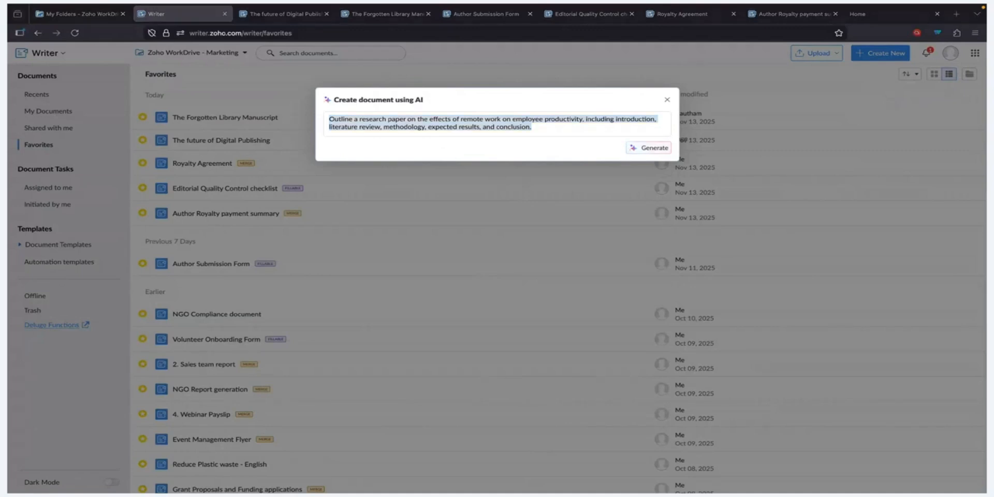
click(577, 126)
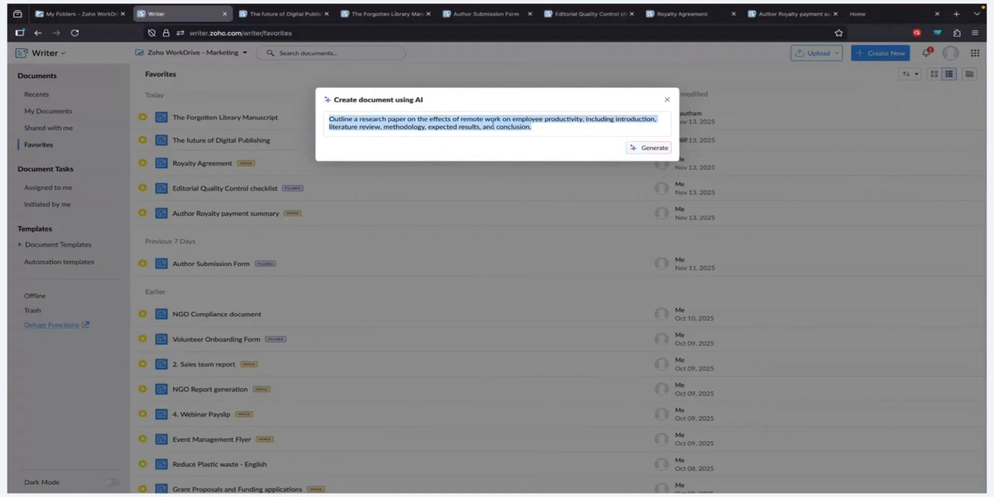
click(577, 126)
key(super+a)
text(Write a document titled Creating Content Easily Using Zoho Writer explaining how content creators can draft, structure, organize, and refine blogs or reports using Writer's formatting tools, Table of Contents, Outline view, and built-in AI. Include sections (Introduction, Drafting, Organizing, Refining, Workflow, Key Highlights in 2 columns, A note to remember with 10 points in bullets and Conclusion) with a professional and clear tone.)
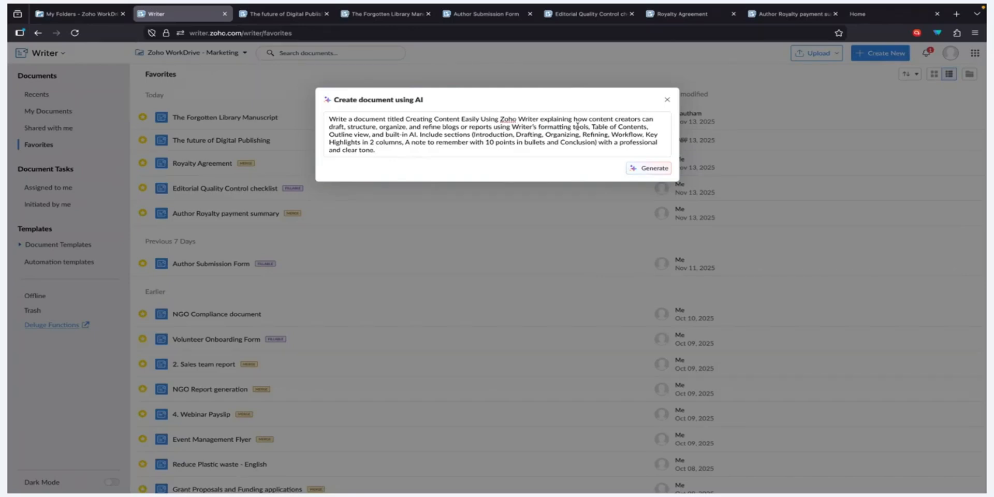
click(647, 167)
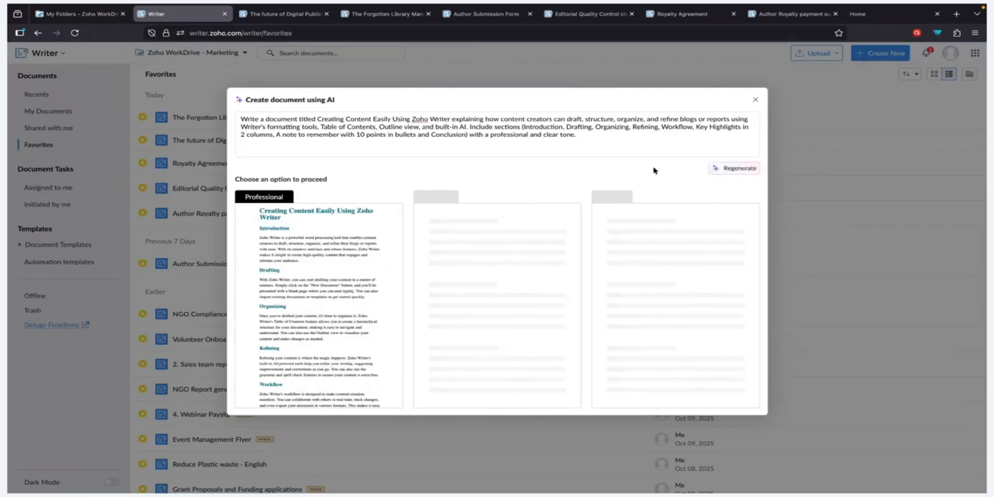
- Preview the Professional version of the generated content in full, create the document from it, and look through its pages
mouse_move(549, 282)
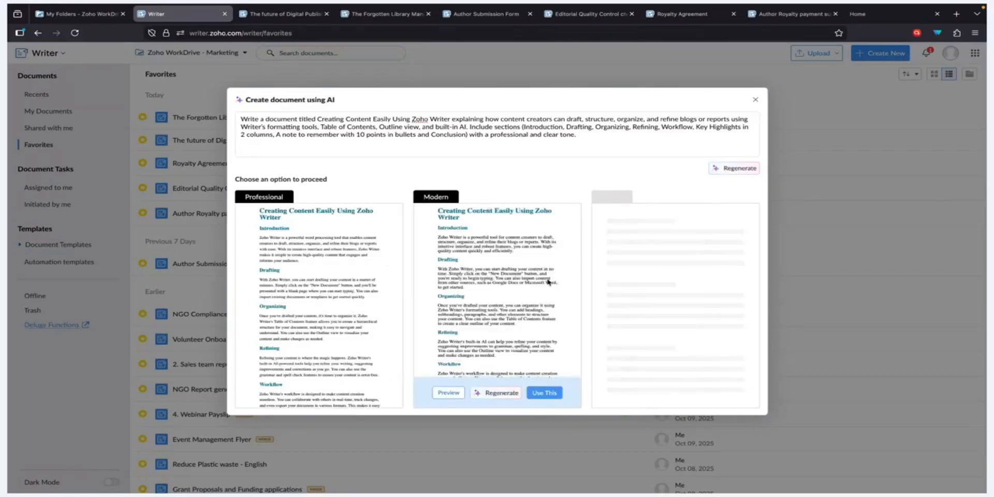
mouse_move(298, 261)
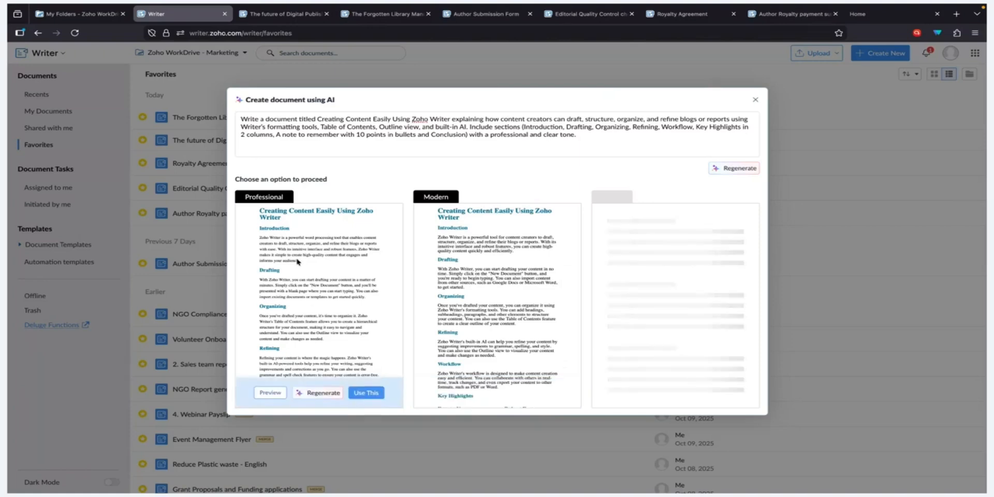
click(269, 387)
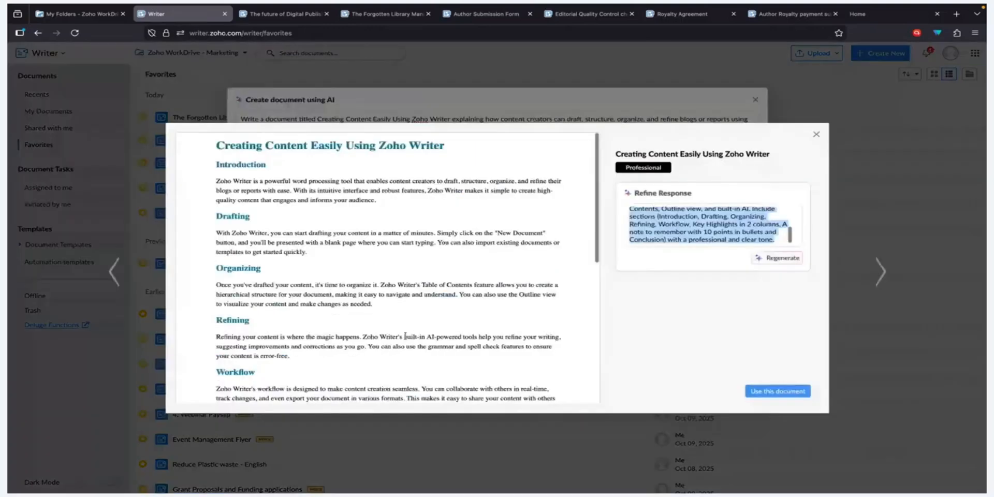
scroll(411, 295, down, 10)
scroll(412, 295, up, 5)
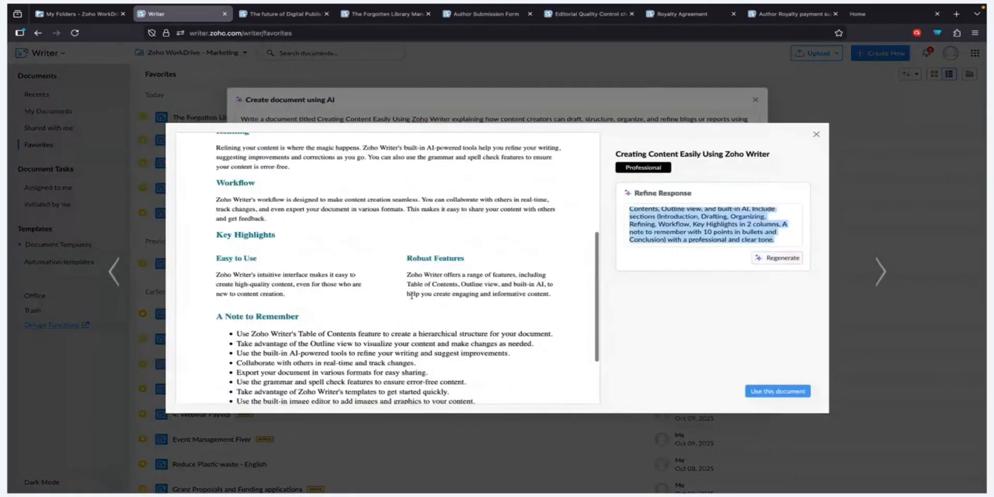
scroll(411, 294, down, 3)
scroll(411, 295, down, 2)
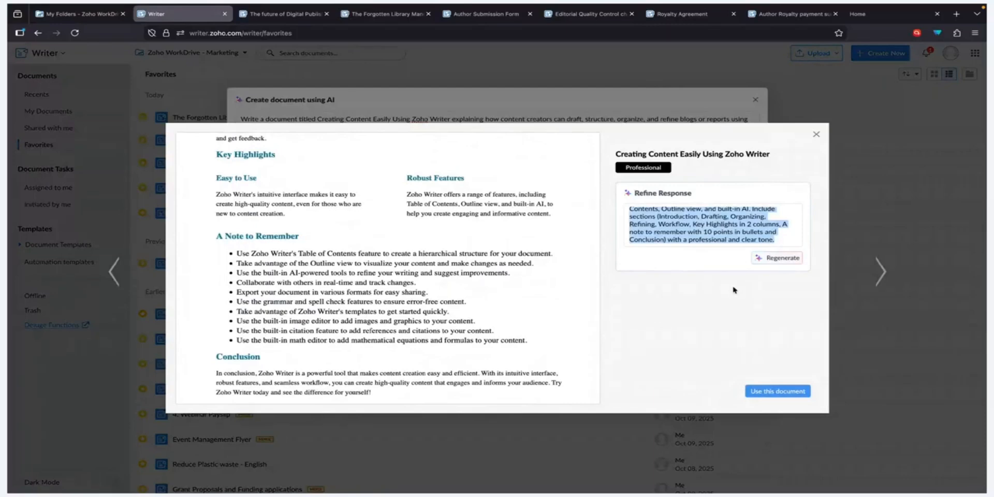
click(772, 392)
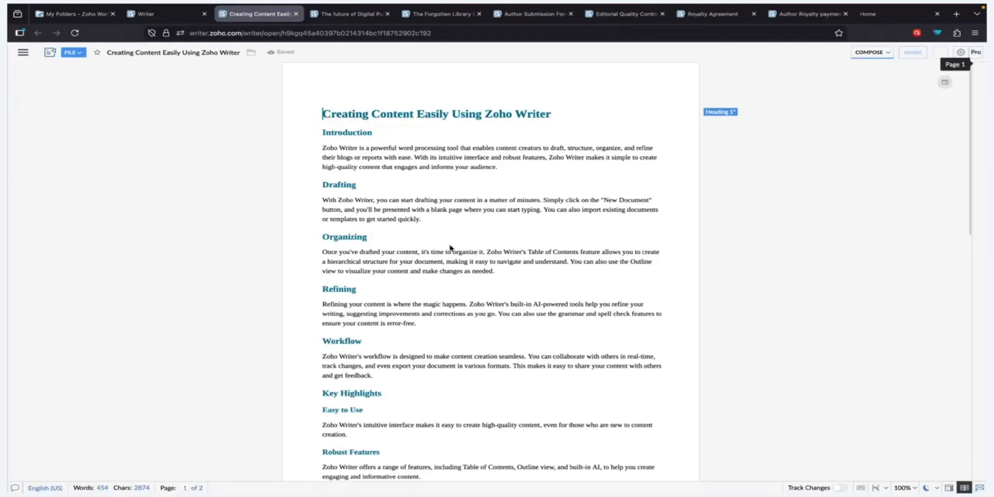
scroll(449, 248, down, 10)
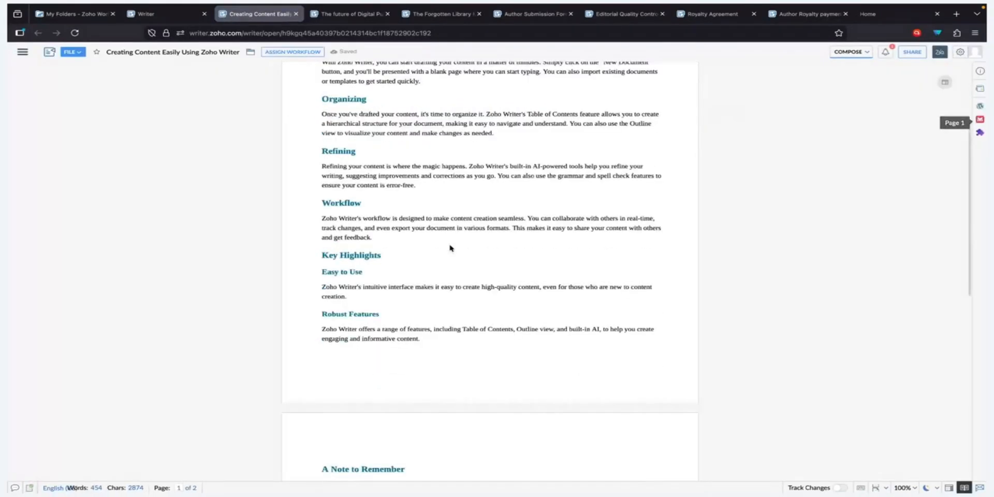
scroll(450, 248, up, 15)
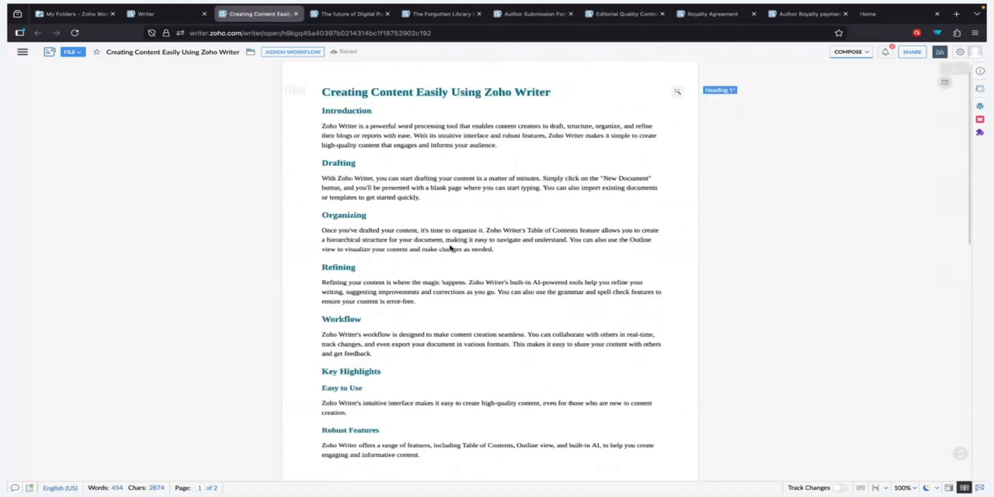
scroll(449, 248, down, 1)
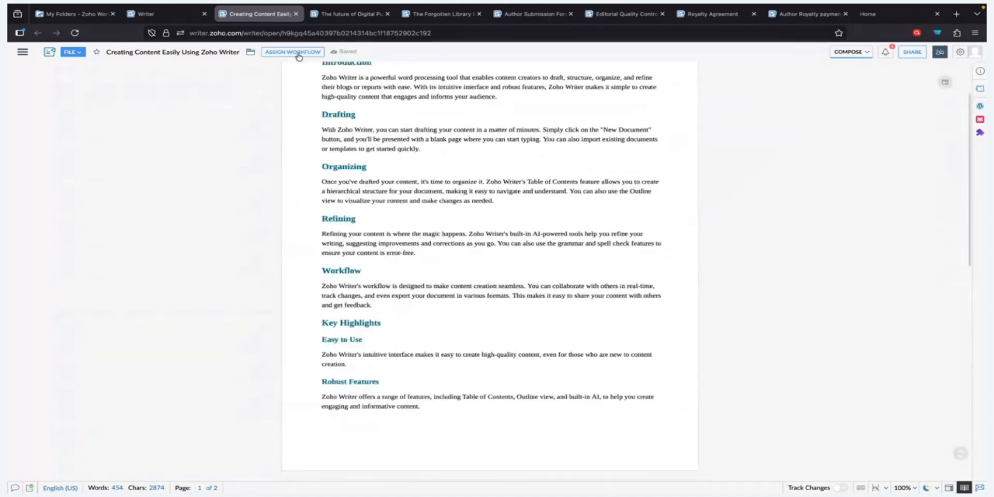
- Switch to the document The future of Digital Publishing and check the styles of its section headings
click(327, 21)
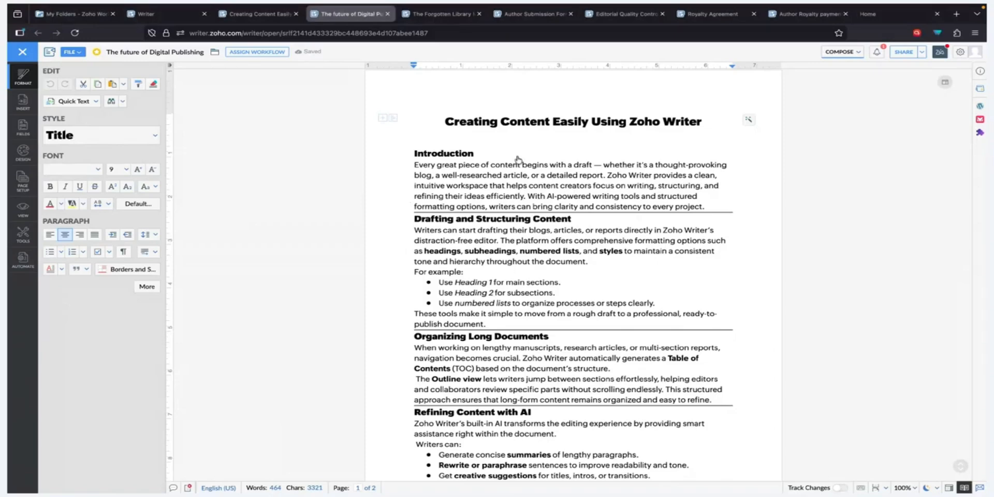
click(438, 154)
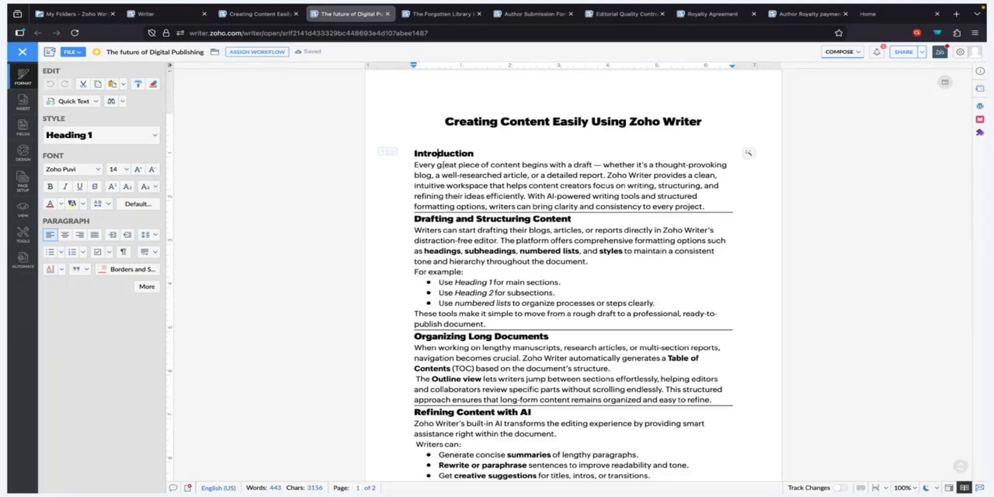
click(439, 219)
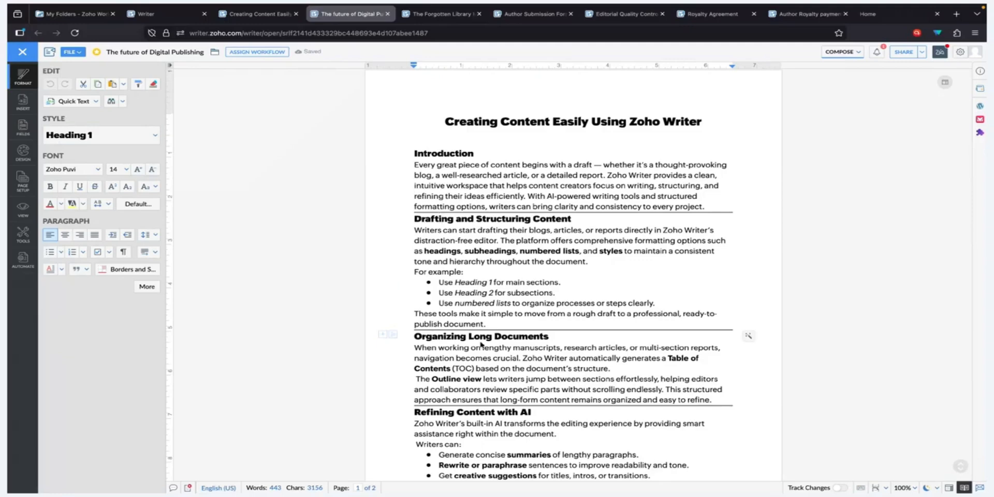
scroll(485, 343, down, 2)
scroll(485, 343, down, 6)
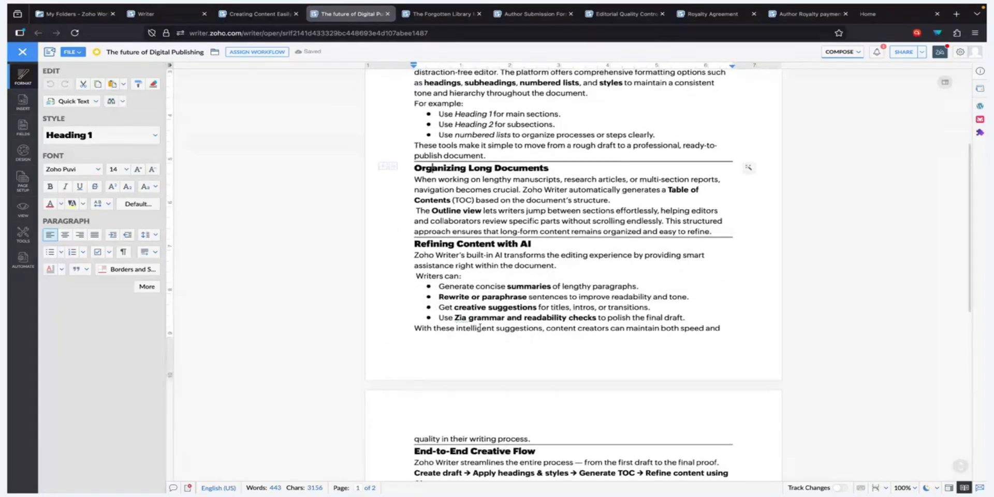
scroll(480, 330, up, 10)
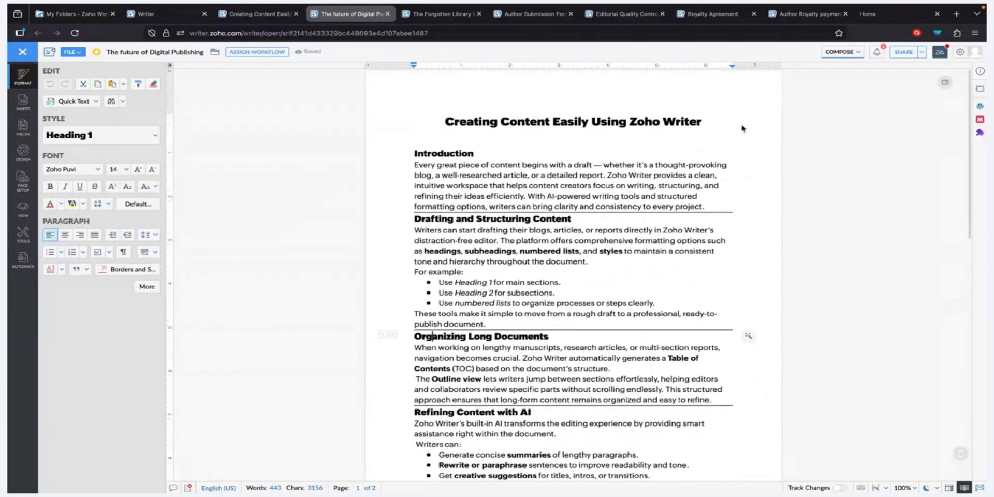
- Start a table of contents on a new line below the document title, showing only 1 heading level
click(727, 124)
key(Return)
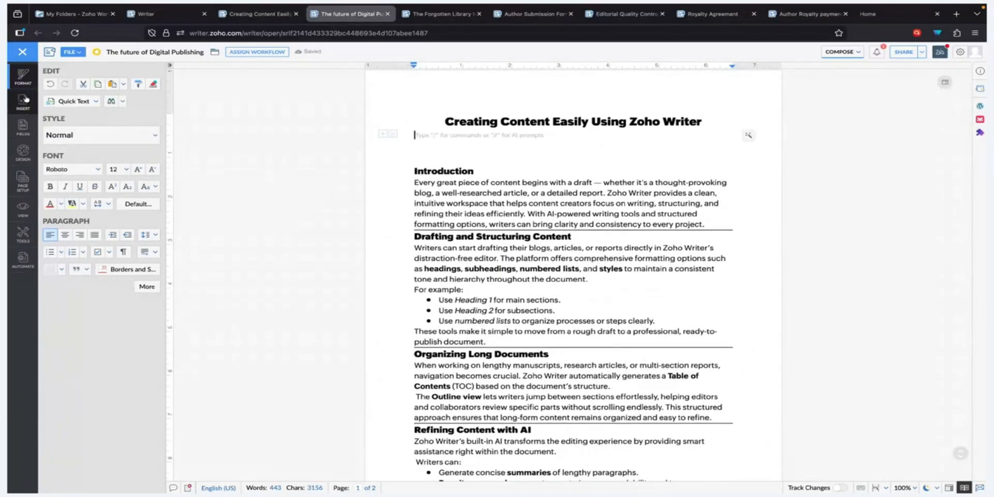
click(24, 98)
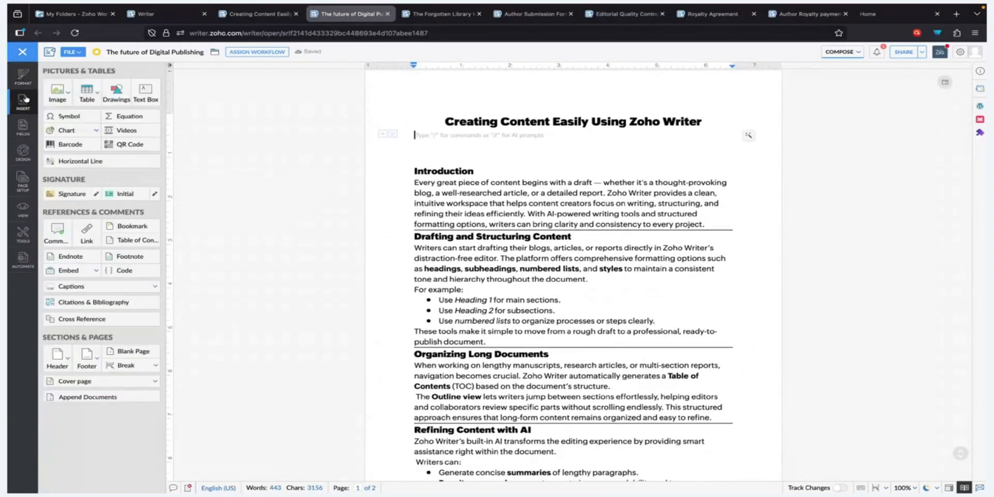
click(125, 239)
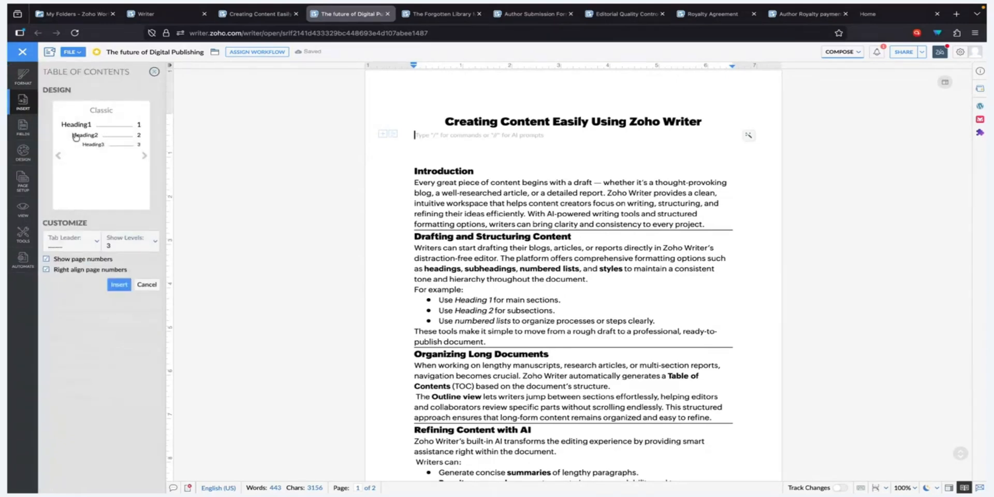
click(134, 239)
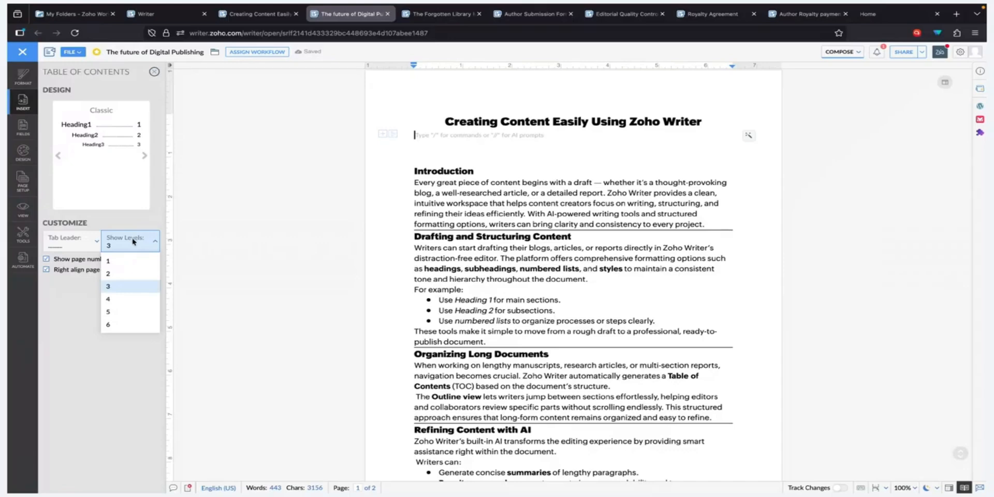
click(122, 262)
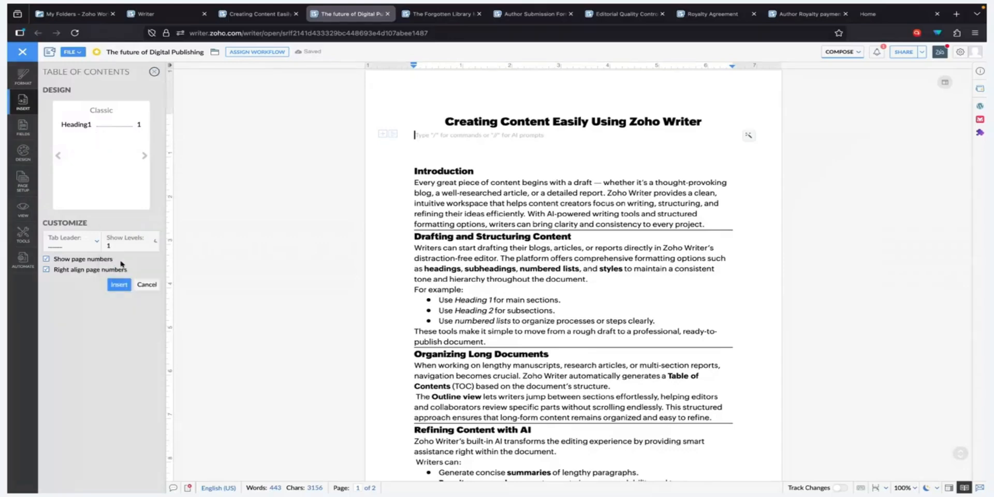
- Try a dashed tab leader, browse the table of contents designs, and insert the table with a line leader and right-aligned page numbers
click(94, 250)
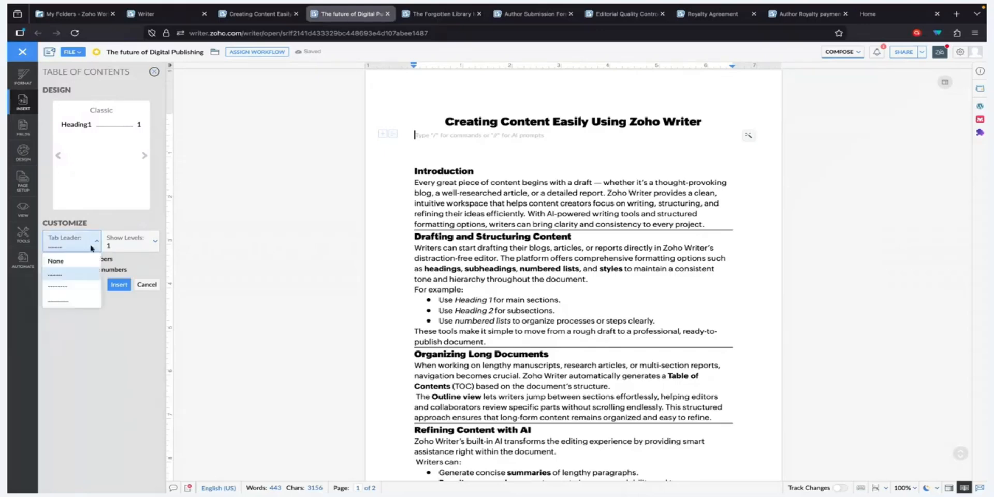
click(72, 285)
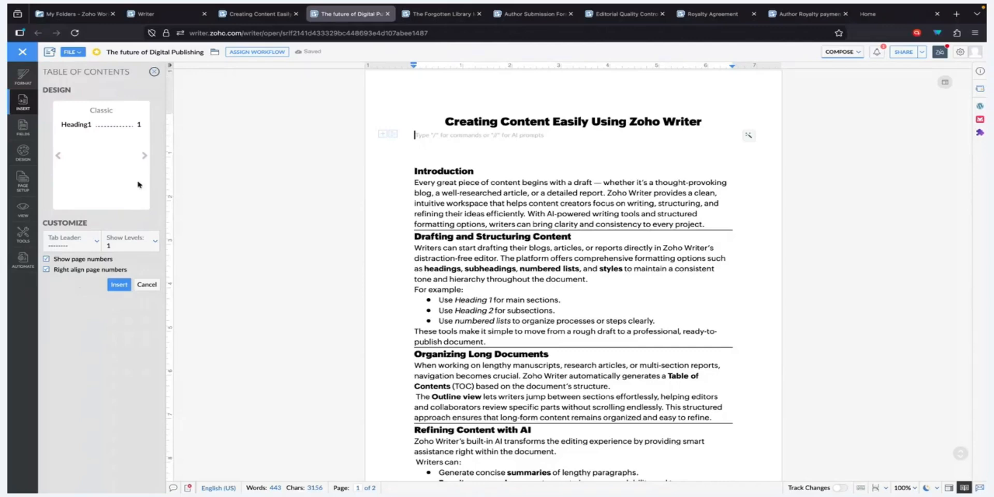
click(144, 157)
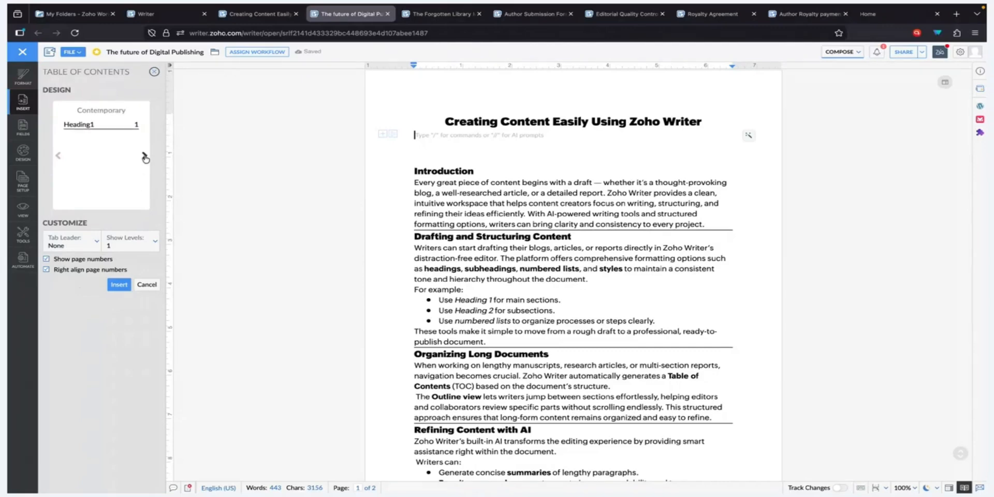
click(144, 157)
click(145, 157)
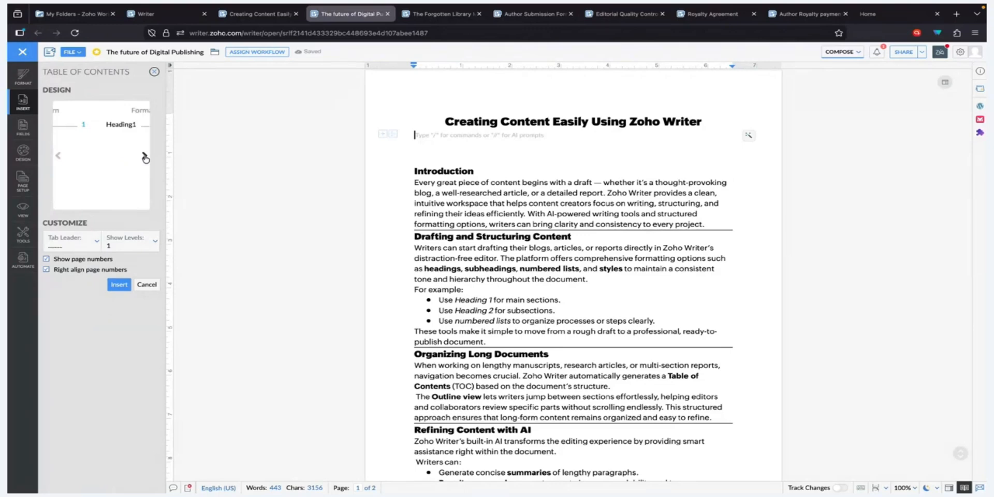
click(144, 157)
click(144, 157)
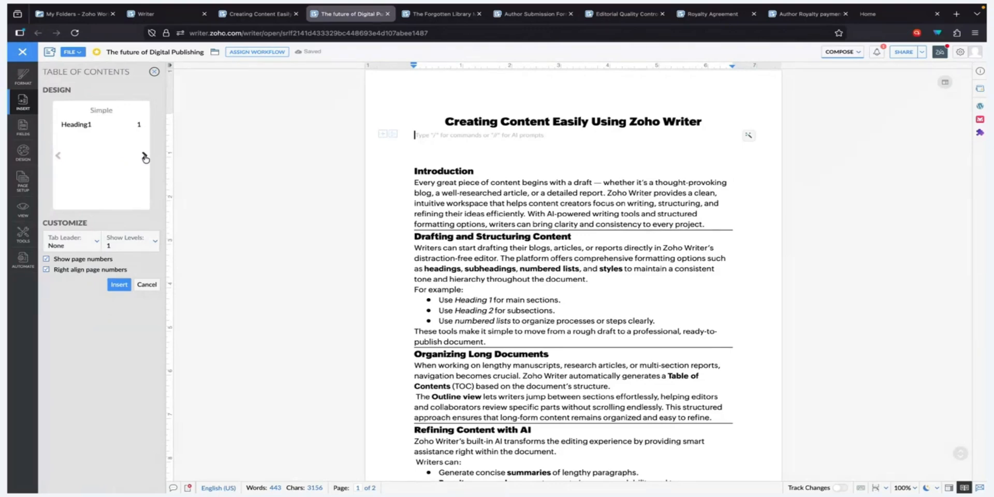
click(144, 156)
click(117, 286)
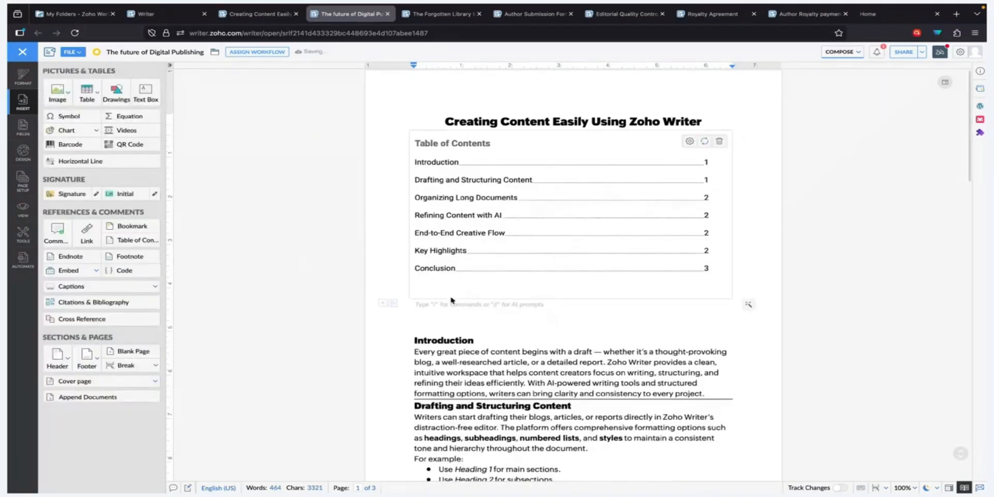
- Go to the headings Drafting and Structuring Content and End-to-End Creative Flow through their table of contents entries
scroll(470, 313, down, 2)
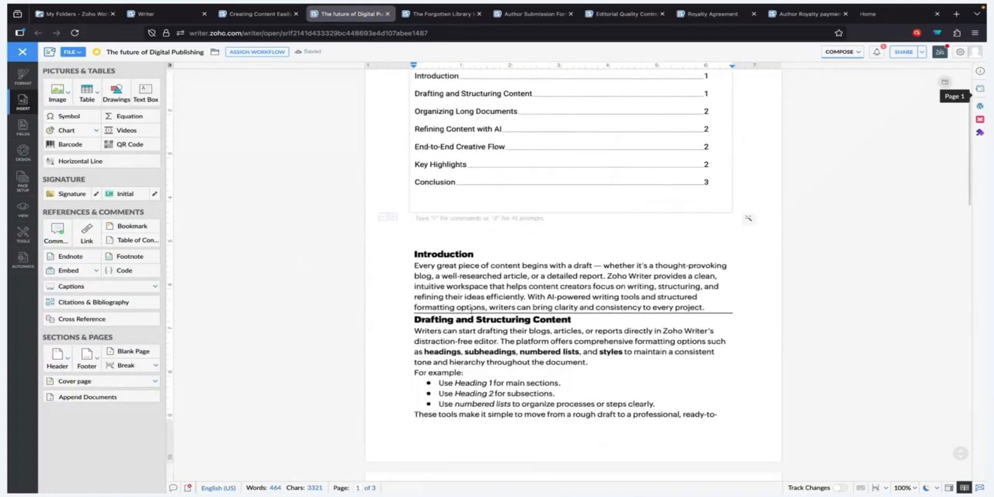
scroll(471, 309, up, 2)
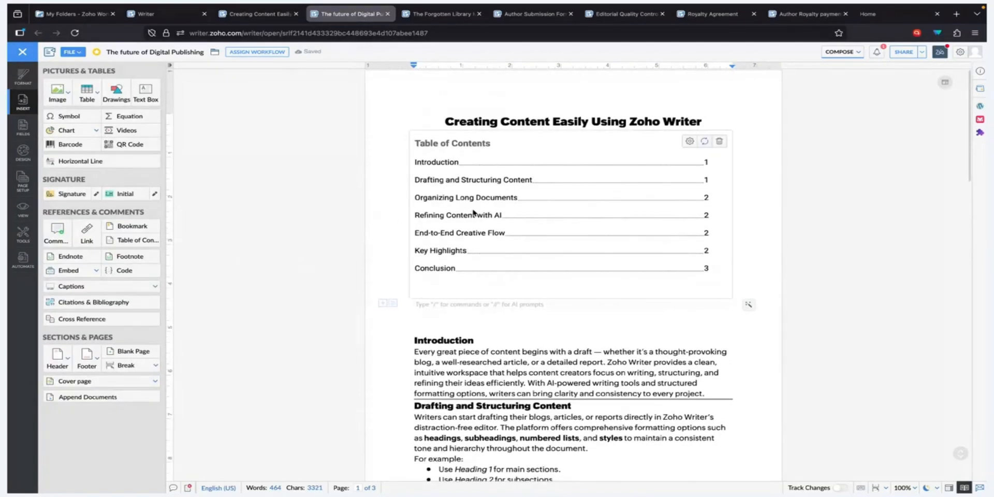
click(444, 179)
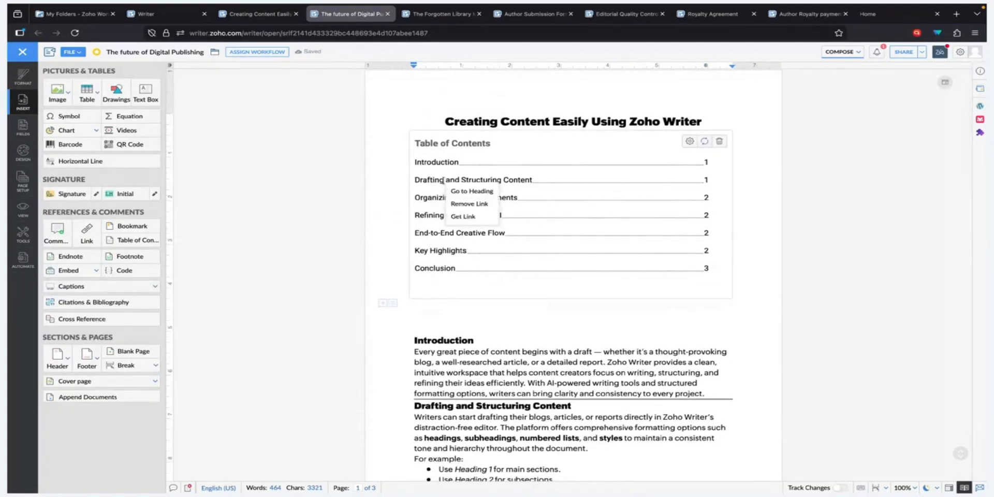
click(481, 191)
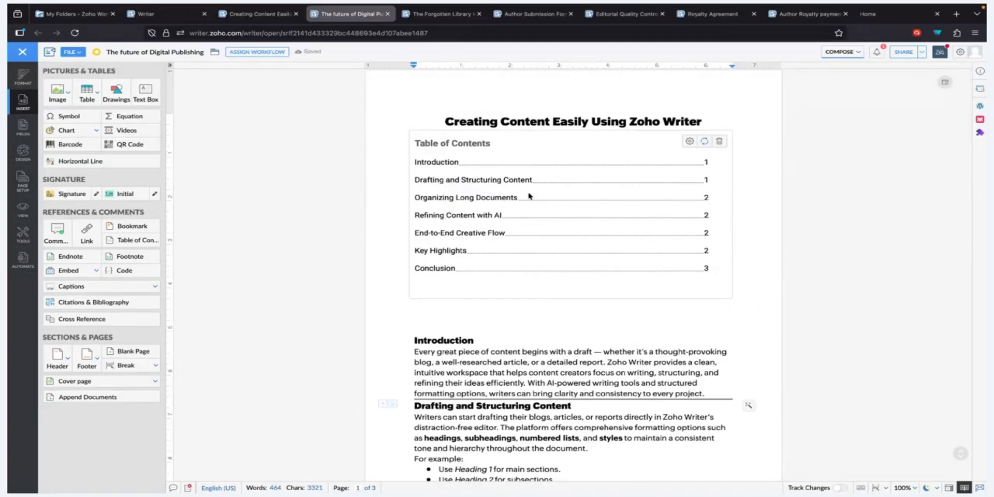
click(439, 231)
click(449, 245)
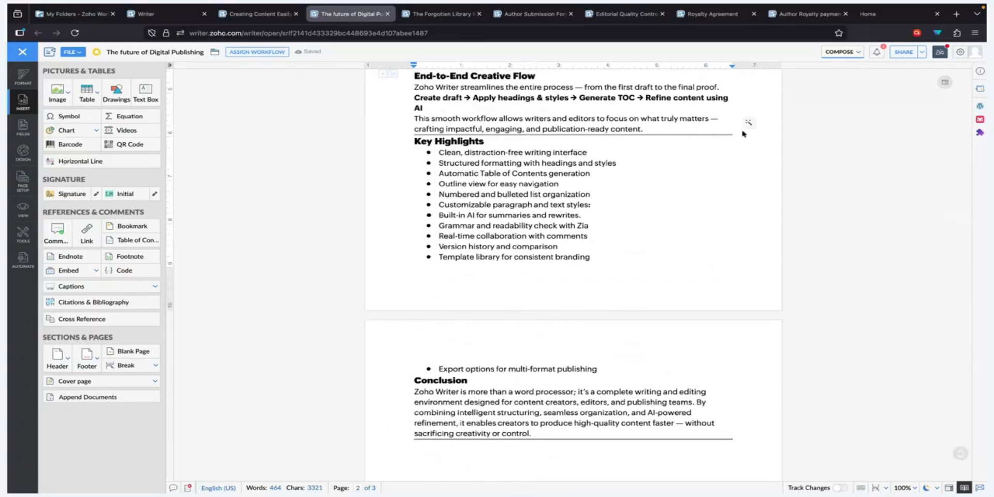
- Insert a continuous section break directly before the Key Highlights heading
click(742, 133)
key(Down)
scroll(653, 155, up, 1)
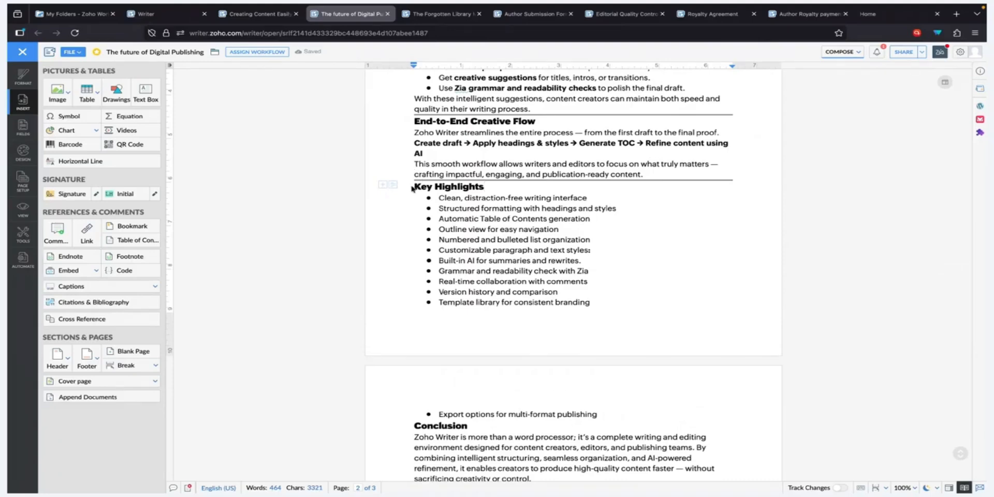
click(472, 186)
click(148, 369)
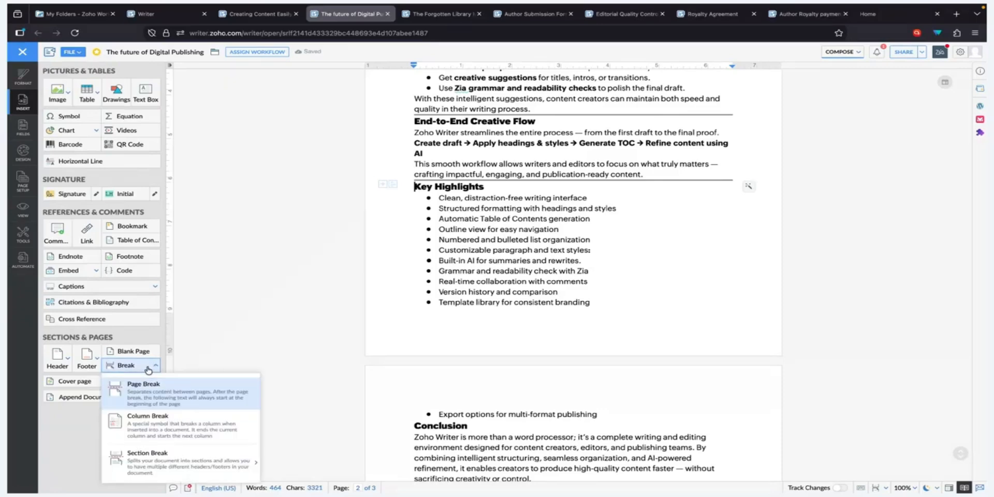
mouse_move(182, 469)
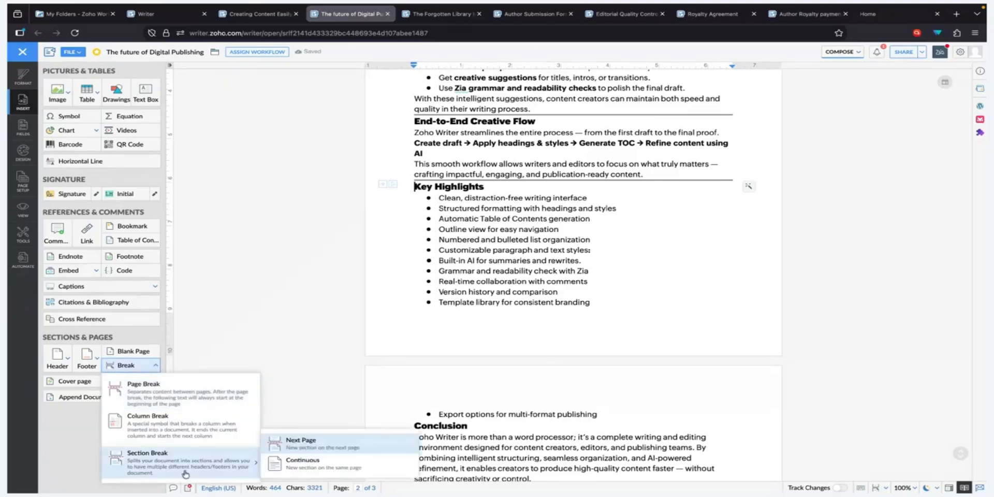
click(284, 464)
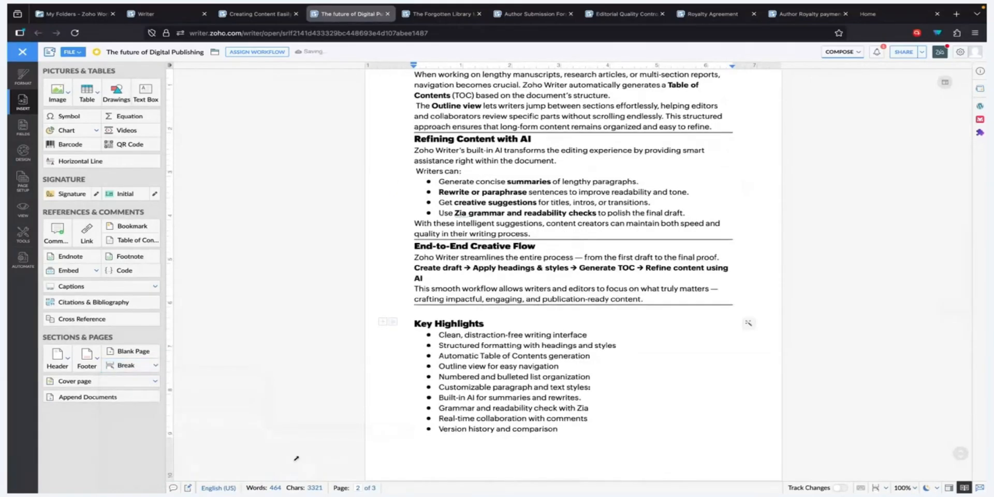
- Set the section starting at Key Highlights to a two-column layout
scroll(340, 432, down, 2)
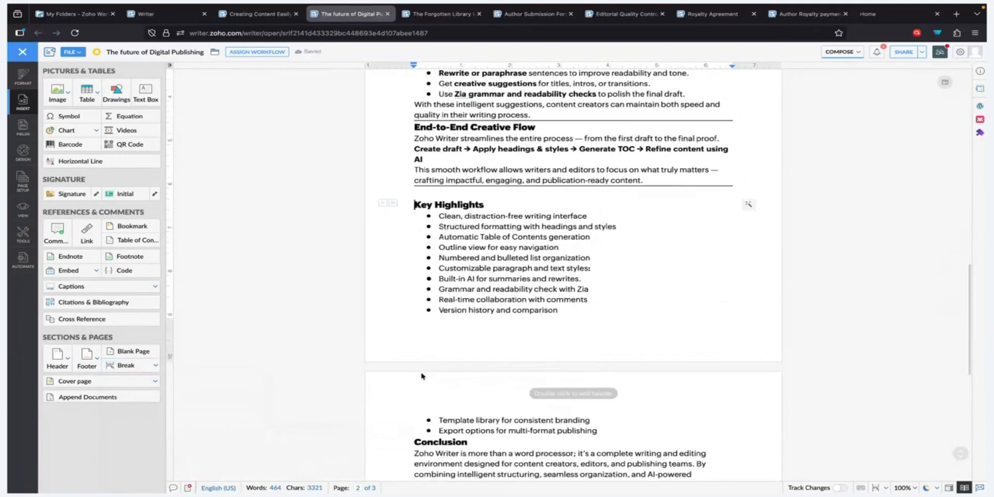
scroll(407, 382, down, 1)
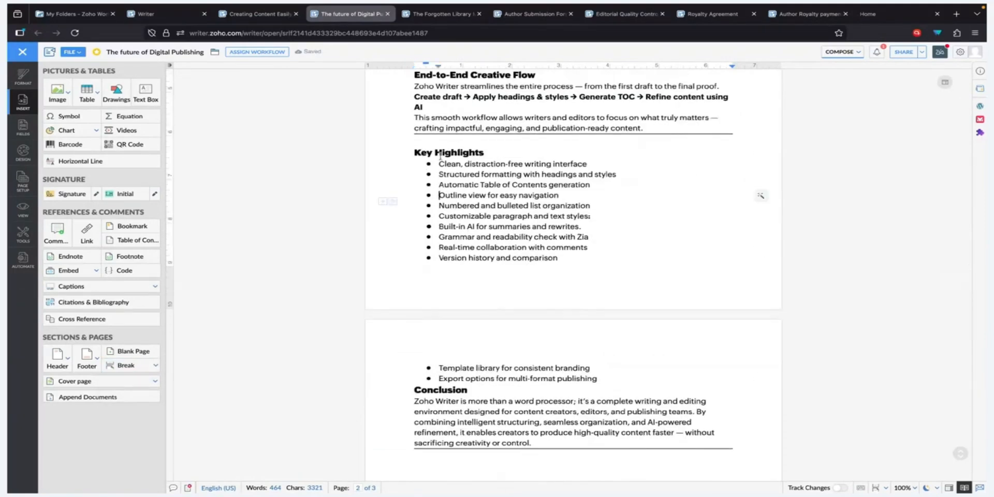
click(492, 154)
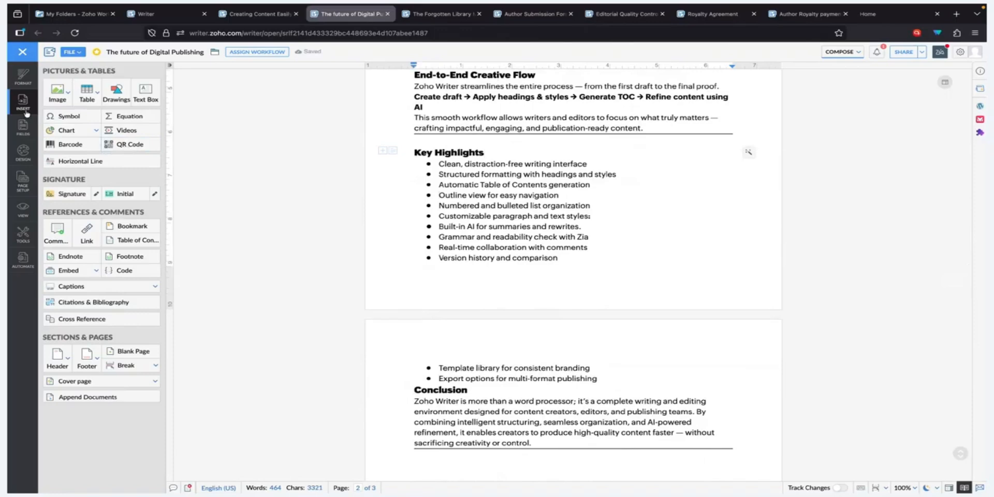
click(24, 180)
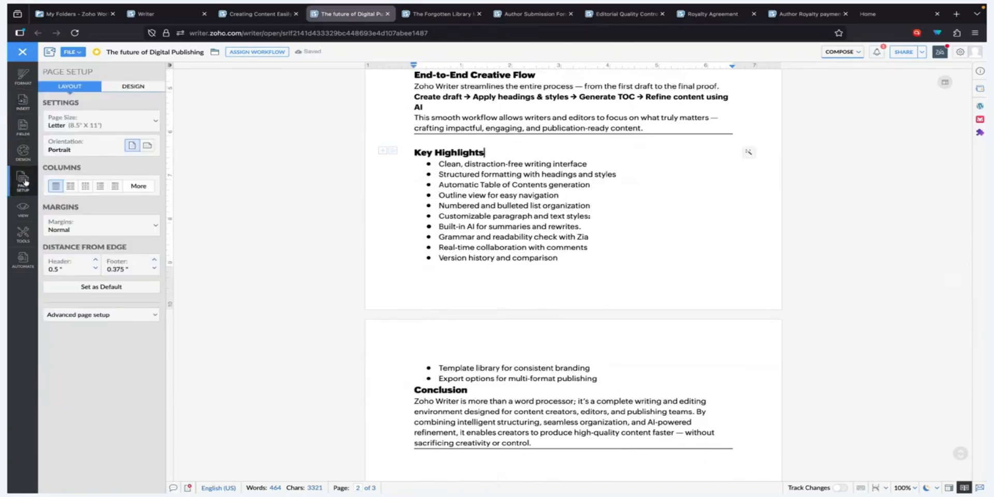
click(71, 187)
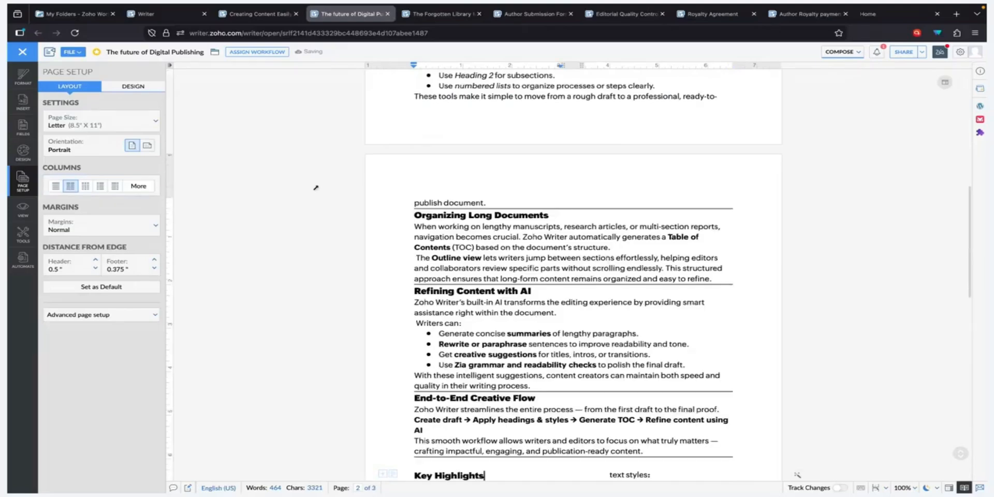
scroll(395, 189, down, 7)
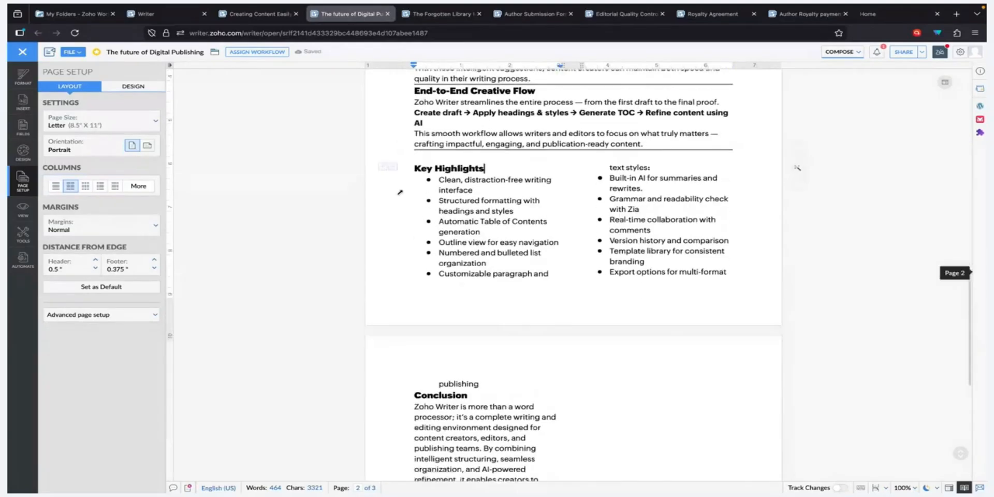
- Insert a continuous section break directly before the Conclusion heading
scroll(523, 274, down, 2)
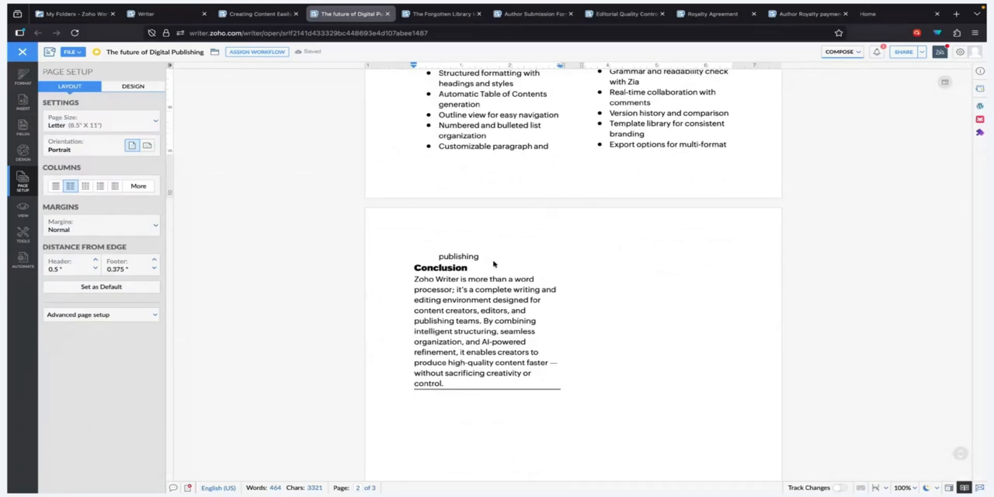
click(414, 269)
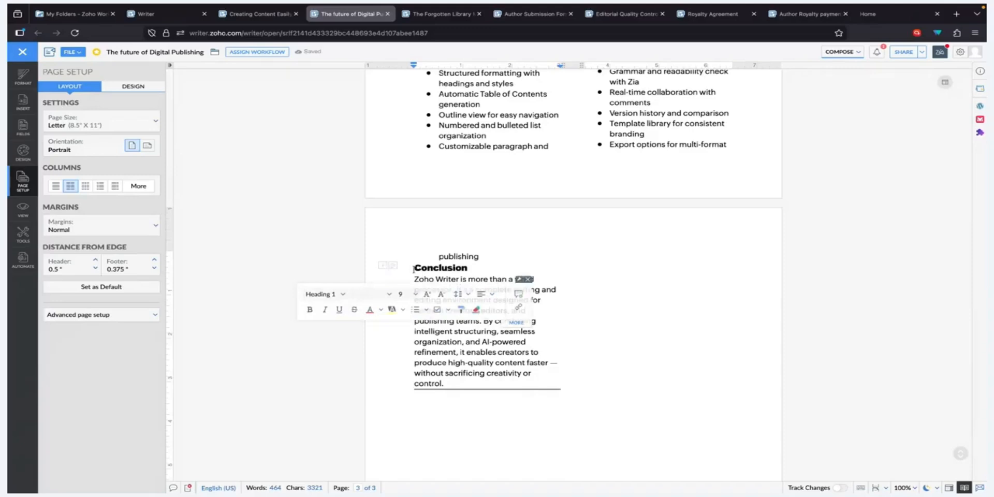
click(25, 102)
click(130, 366)
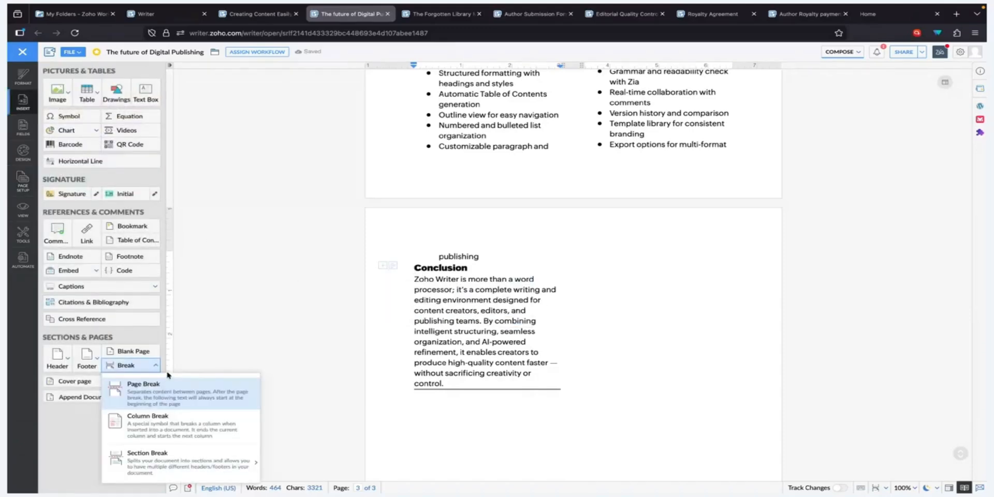
mouse_move(246, 468)
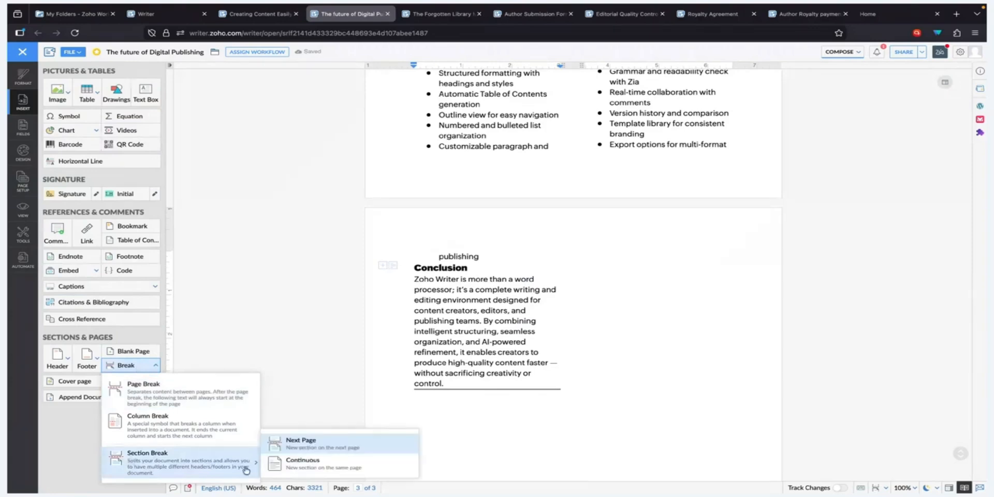
click(292, 464)
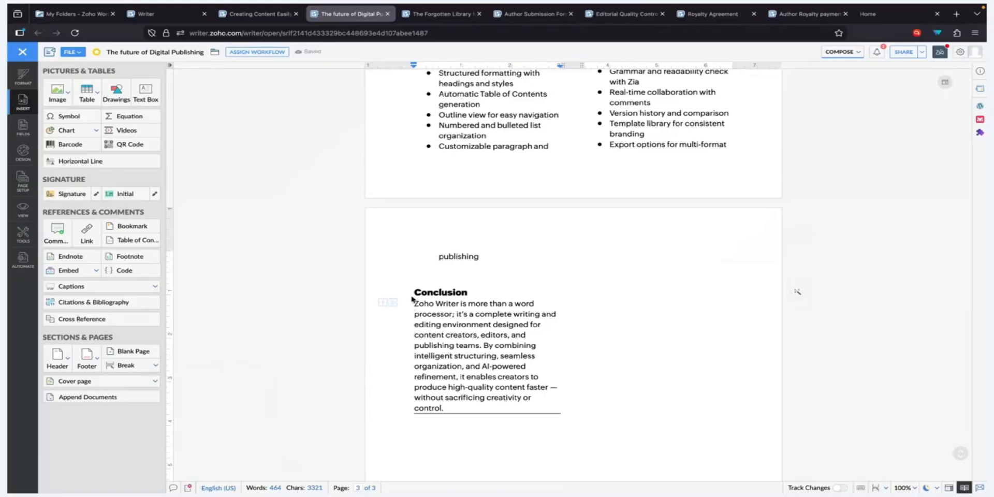
- Set the Conclusion section back to a single-column layout
click(23, 185)
click(56, 186)
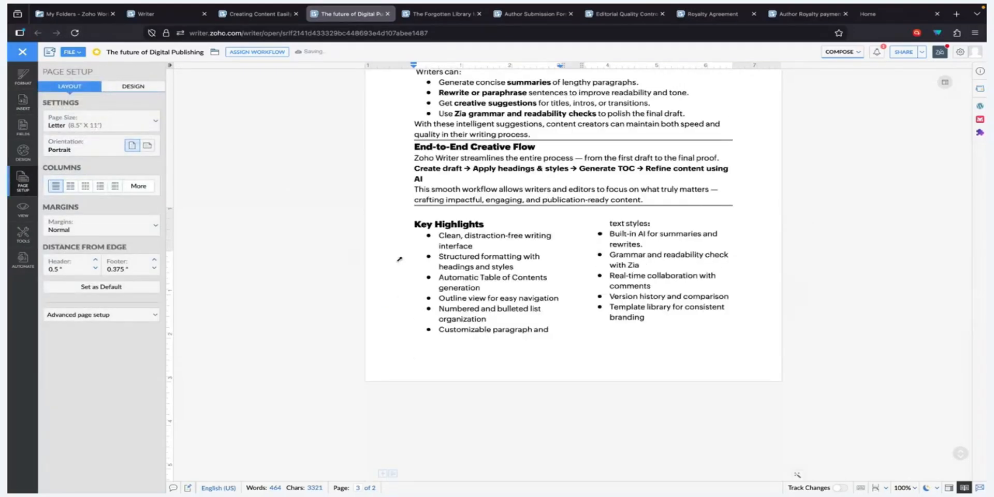
scroll(444, 262, down, 3)
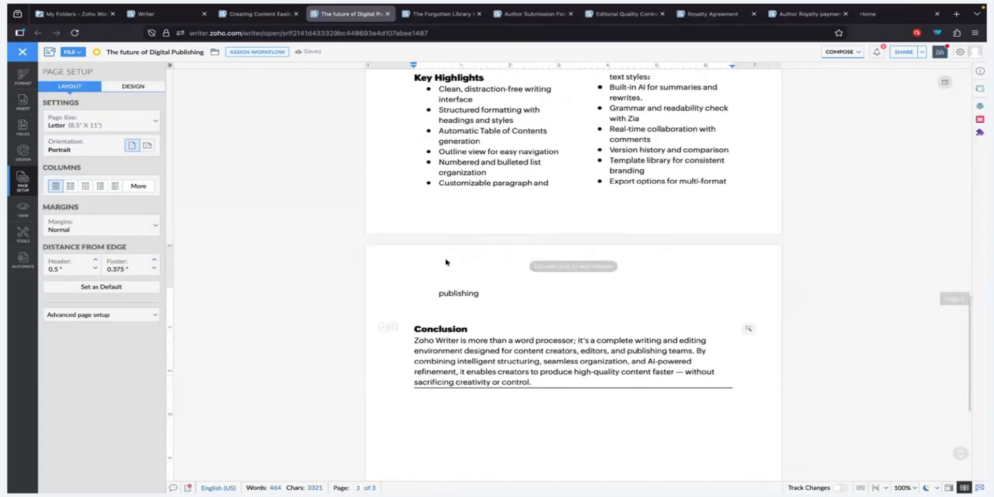
- Compare the column layouts of the Key Highlights and Conclusion sections and check the text above them
scroll(446, 262, up, 3)
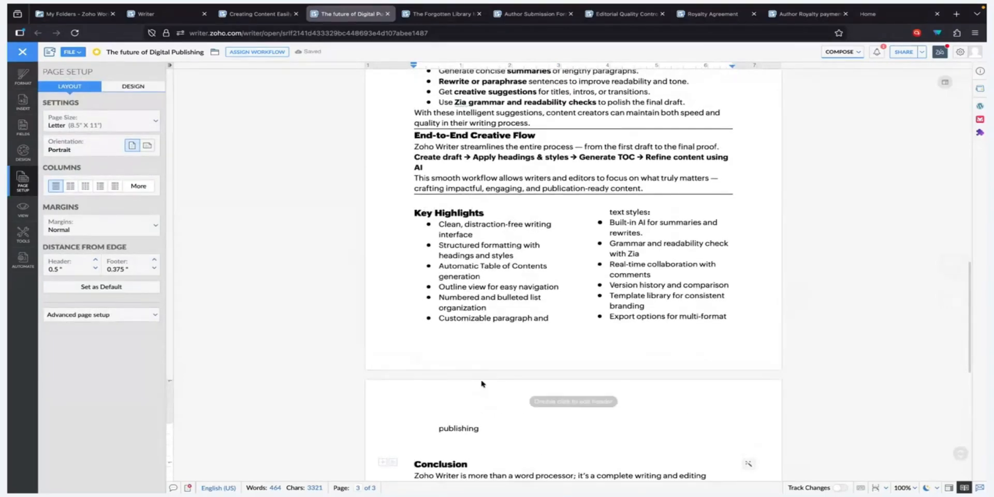
scroll(466, 408, down, 2)
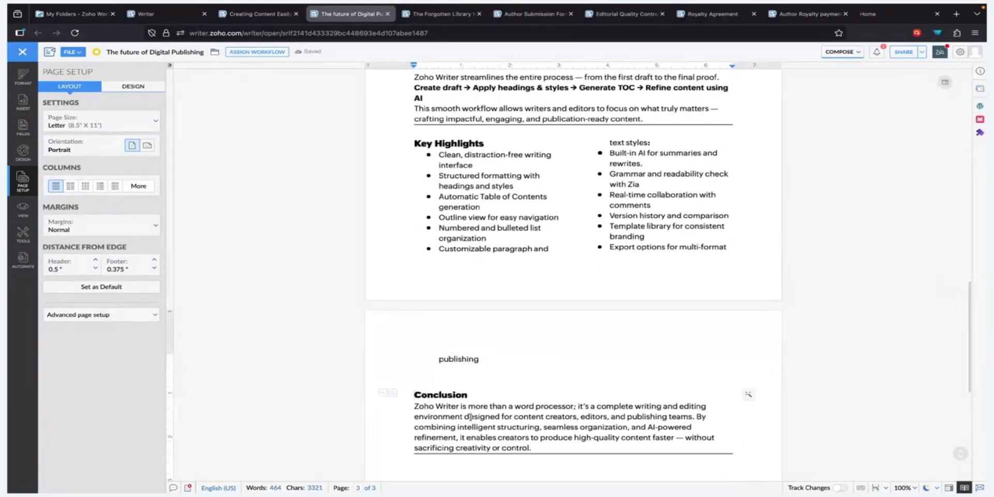
click(469, 416)
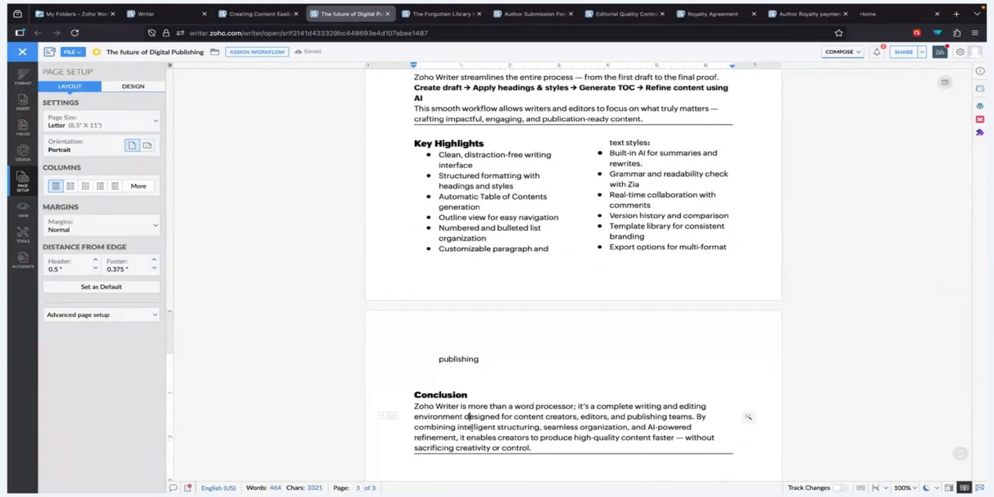
scroll(456, 426, down, 1)
click(426, 358)
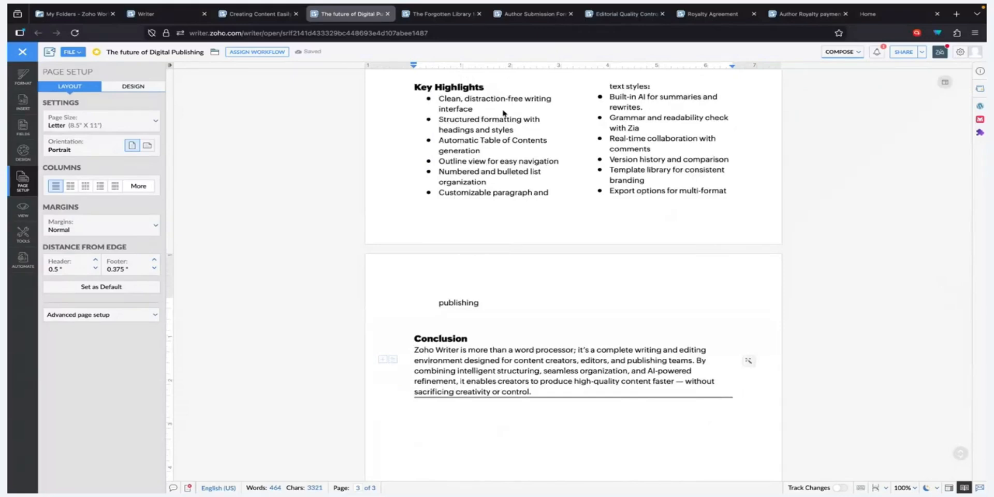
click(517, 100)
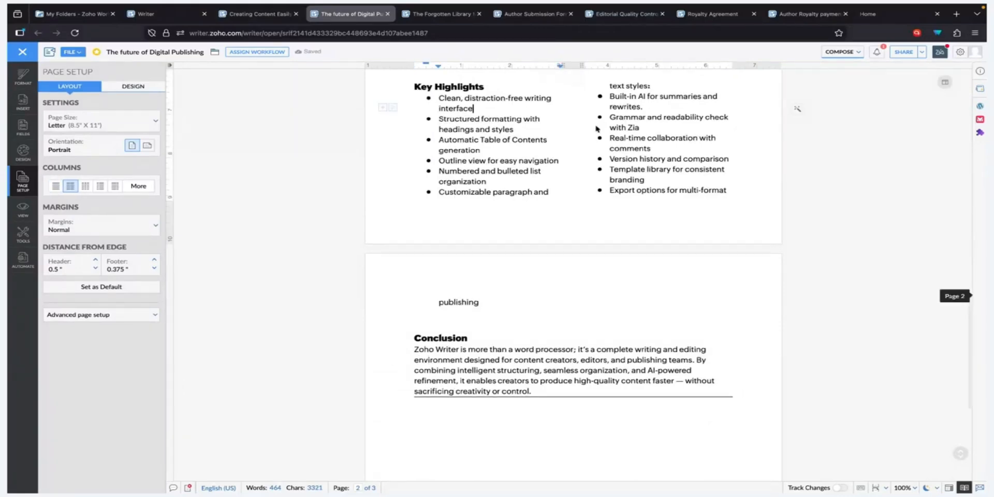
scroll(589, 132, up, 1)
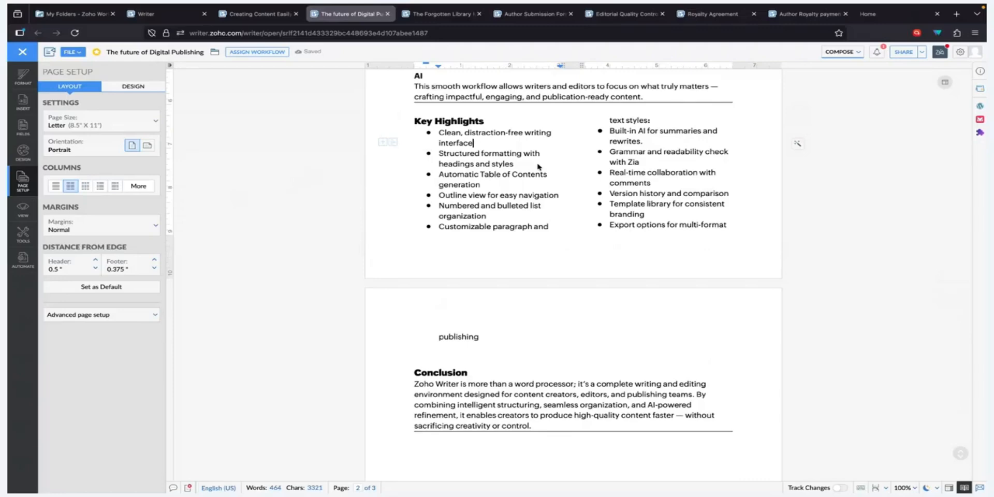
scroll(535, 167, up, 4)
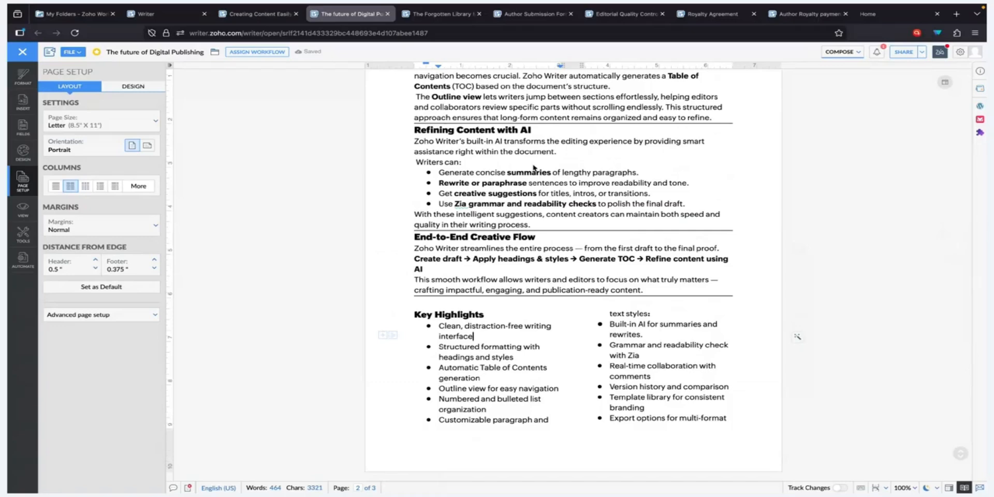
- Convert the bulleted list under For example in Drafting and Structuring Content to a numbered list
scroll(534, 166, up, 15)
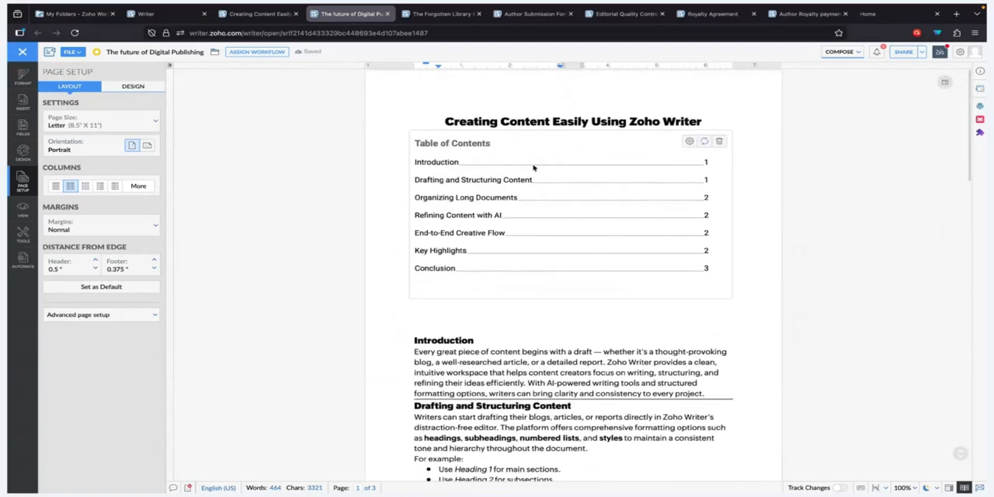
scroll(533, 166, down, 4)
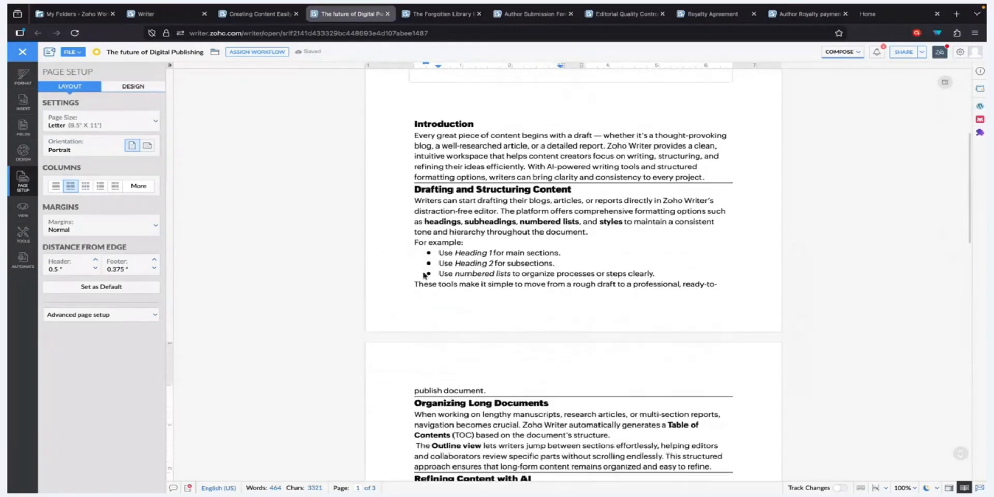
click(426, 250)
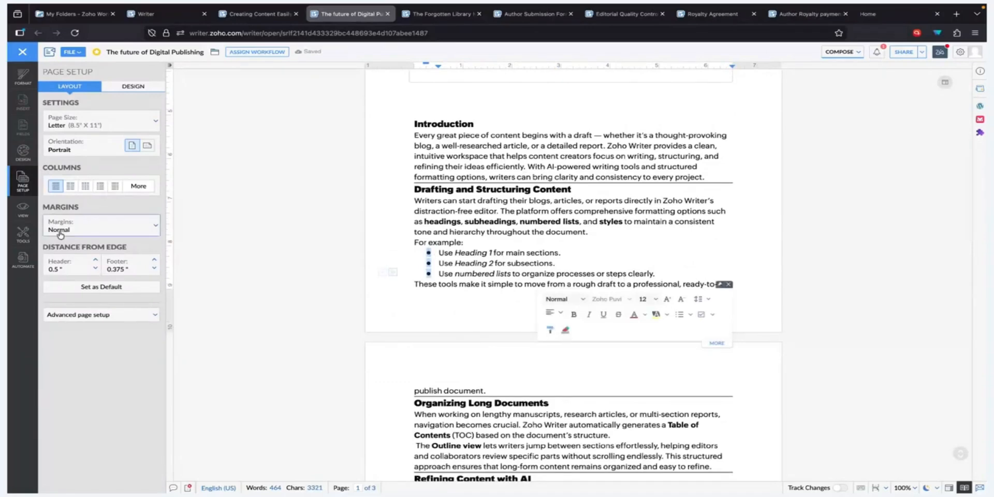
click(21, 79)
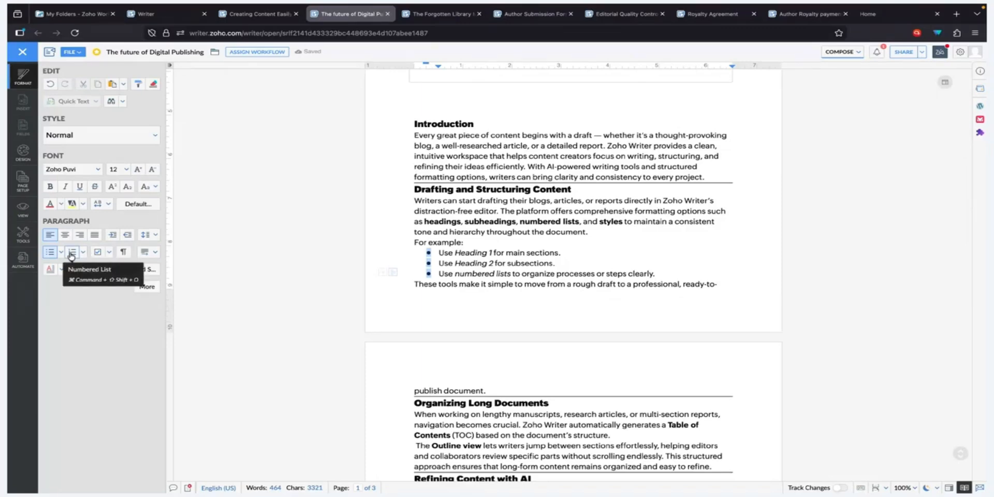
click(71, 254)
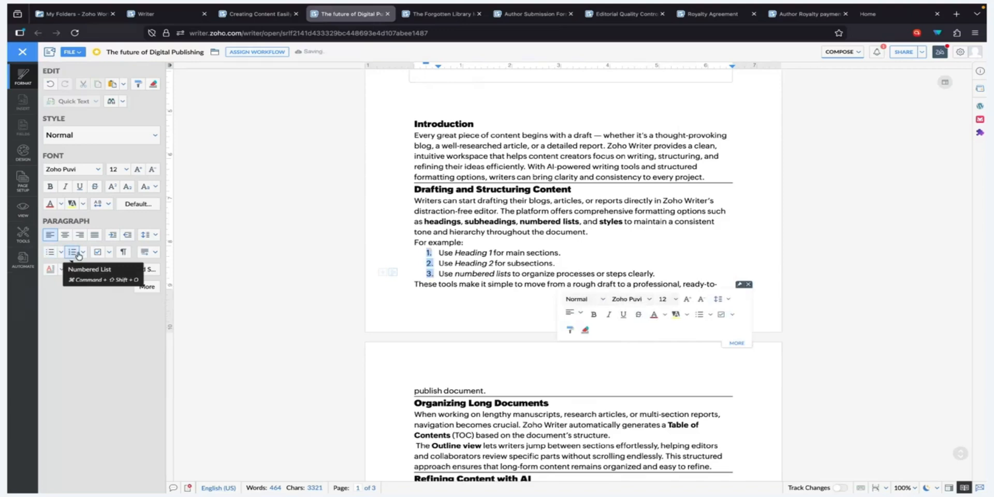
- Try the a, b, c numbering style on the list under For example, and return it to 1, 2, 3
click(85, 253)
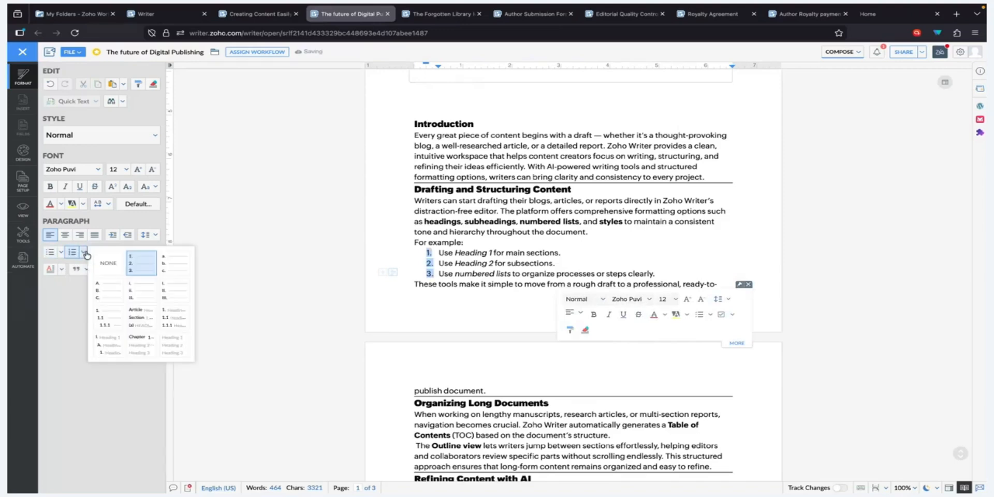
click(184, 265)
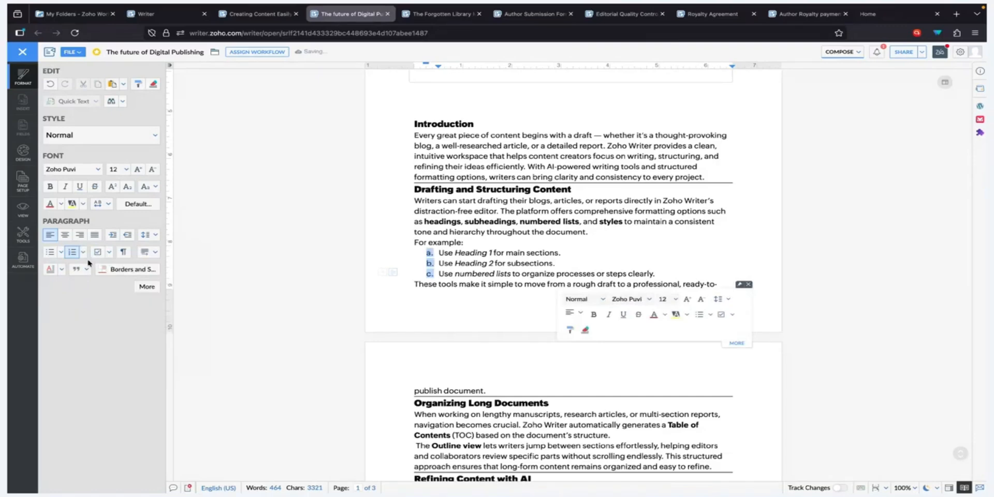
click(83, 252)
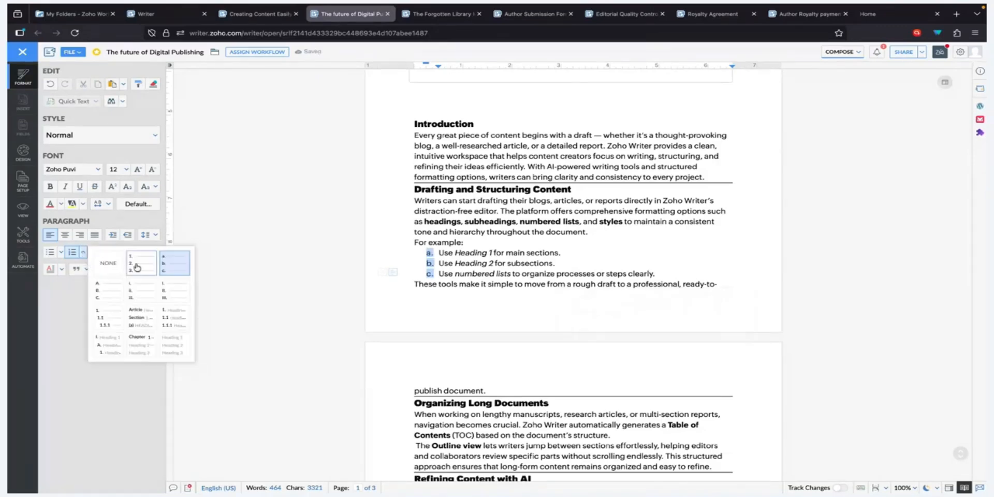
click(133, 264)
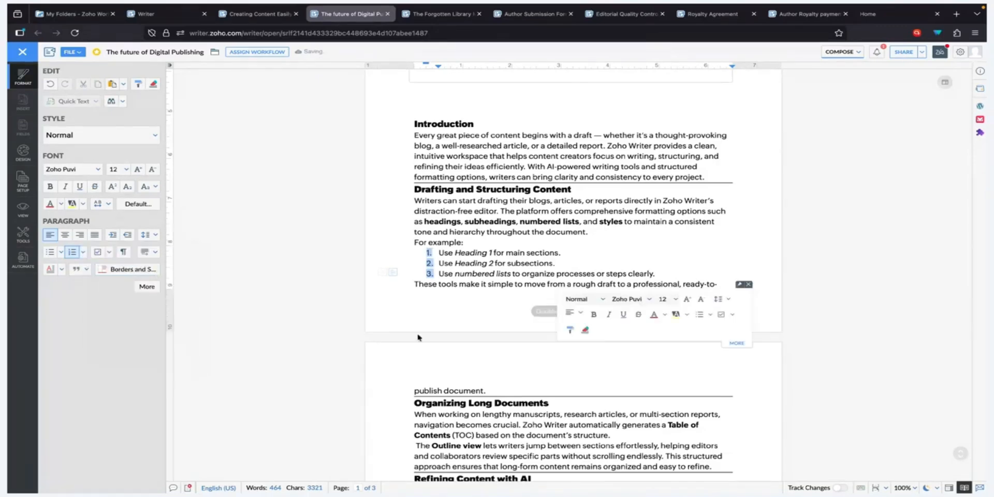
scroll(428, 360, down, 2)
shift+click(429, 360)
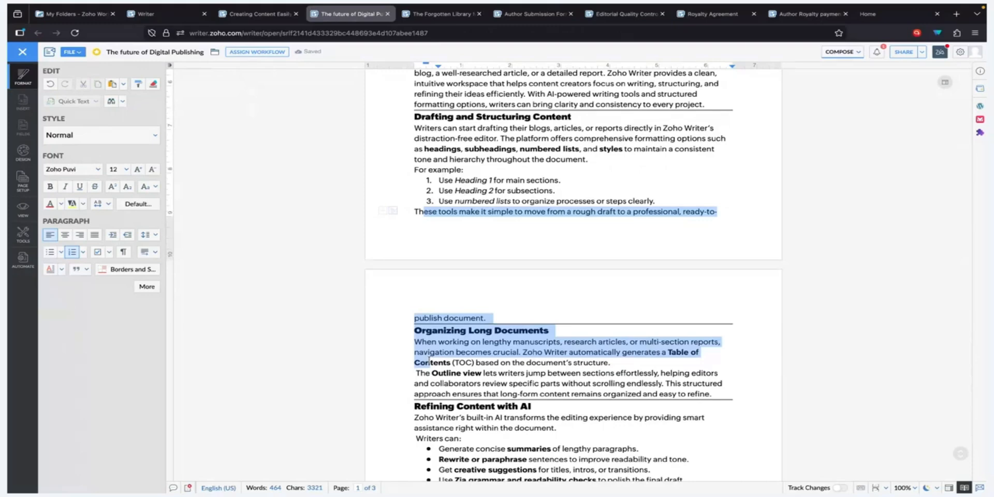
drag(429, 361, 467, 325)
scroll(420, 345, up, 6)
click(467, 324)
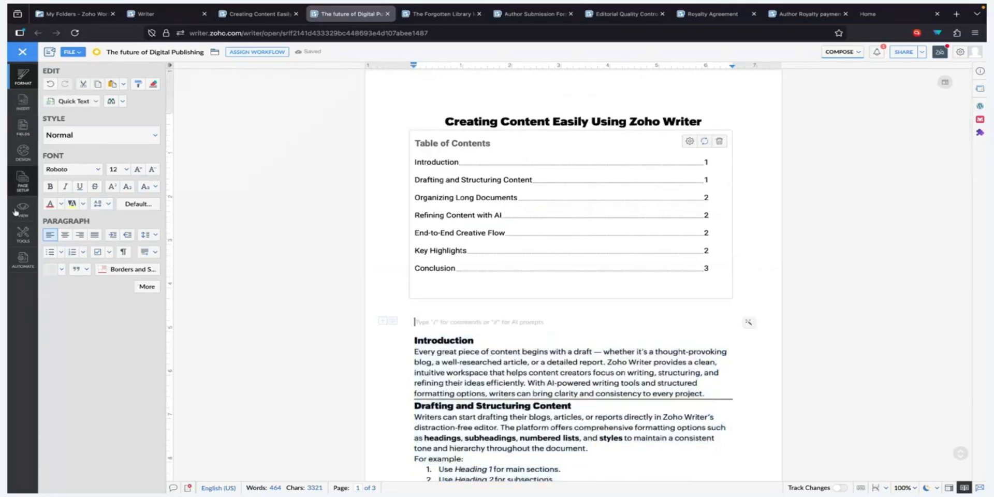
- Start saving the document as a template, try the organization template option, and cancel without saving
click(72, 53)
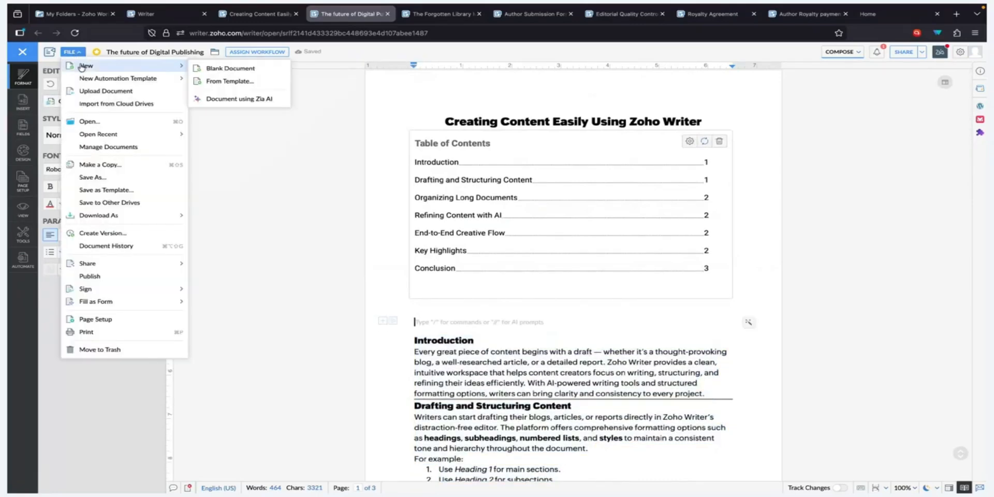
click(112, 199)
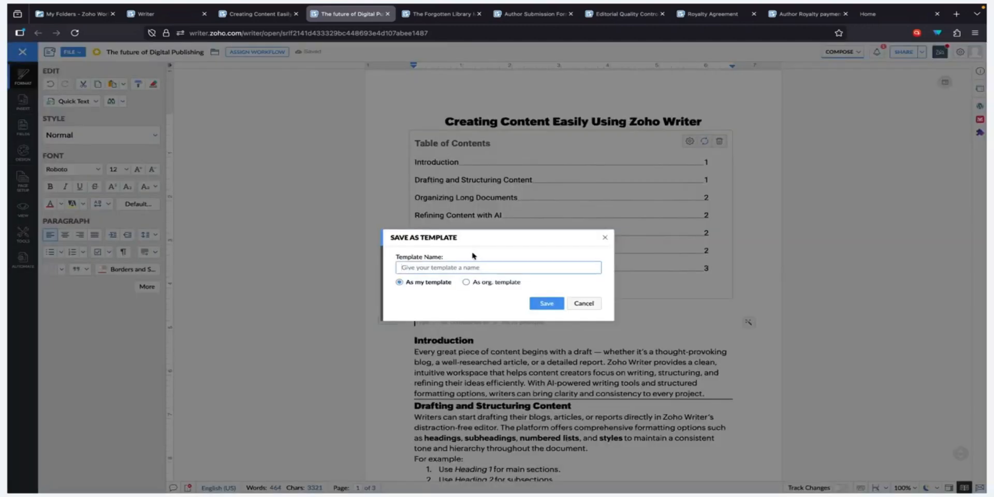
click(467, 282)
click(470, 265)
click(582, 304)
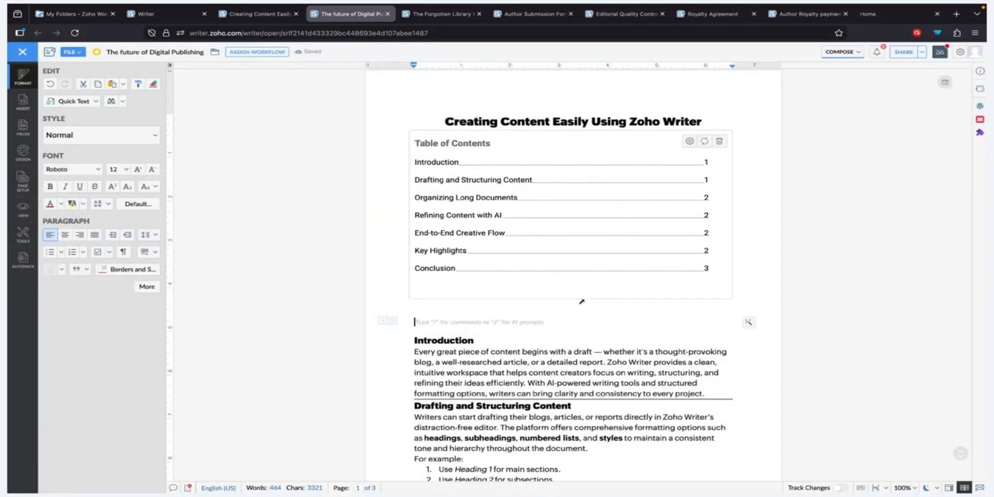